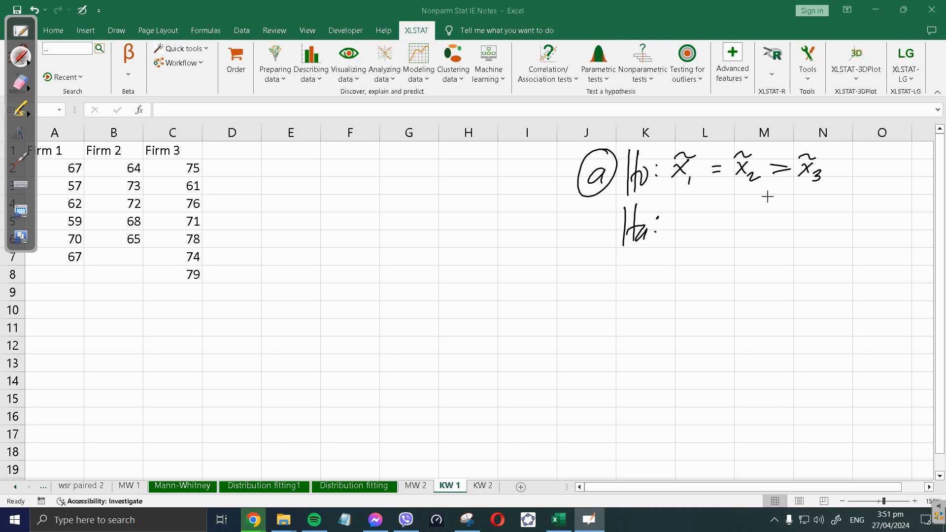
Handwrite the alternative hypothesis beside "Ha:" as "Not all the medians equal.".
{"action": "mouse_move", "coordinate": [675, 207]}
{"action": "left_mouse_down"}
{"action": "mouse_move", "coordinate": [671, 234]}
{"action": "mouse_move", "coordinate": [694, 216]}
{"action": "mouse_move", "coordinate": [752, 206]}
{"action": "mouse_move", "coordinate": [790, 226]}
{"action": "mouse_move", "coordinate": [805, 227]}
{"action": "mouse_move", "coordinate": [826, 207]}
{"action": "mouse_move", "coordinate": [838, 227]}
{"action": "mouse_move", "coordinate": [863, 217]}
{"action": "mouse_move", "coordinate": [902, 222]}
{"action": "mouse_move", "coordinate": [905, 233]}
{"action": "left_mouse_up"}
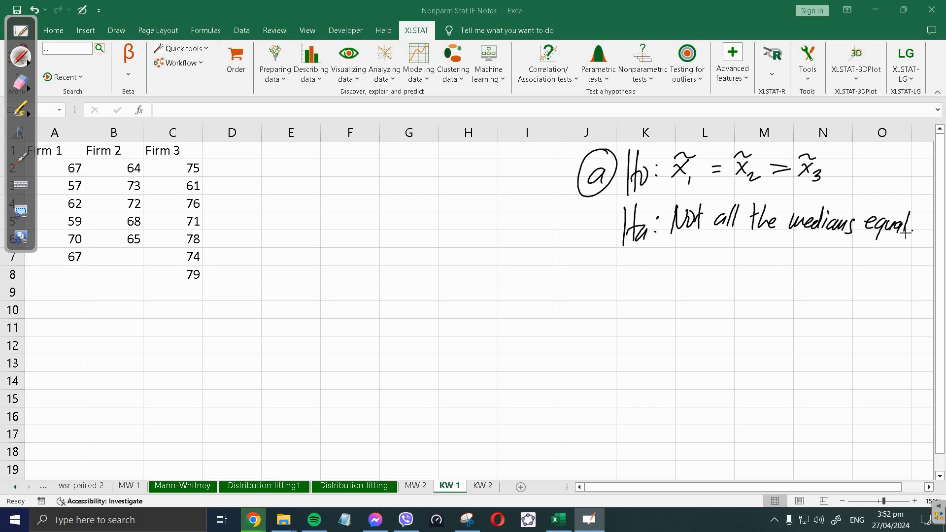
Start the XLSTAT comparison of k samples (Kruskal-Wallis) and set its samples to A1:C8 on sheet KW 1.
{"action": "left_click", "coordinate": [23, 140]}
{"action": "left_click", "coordinate": [657, 83]}
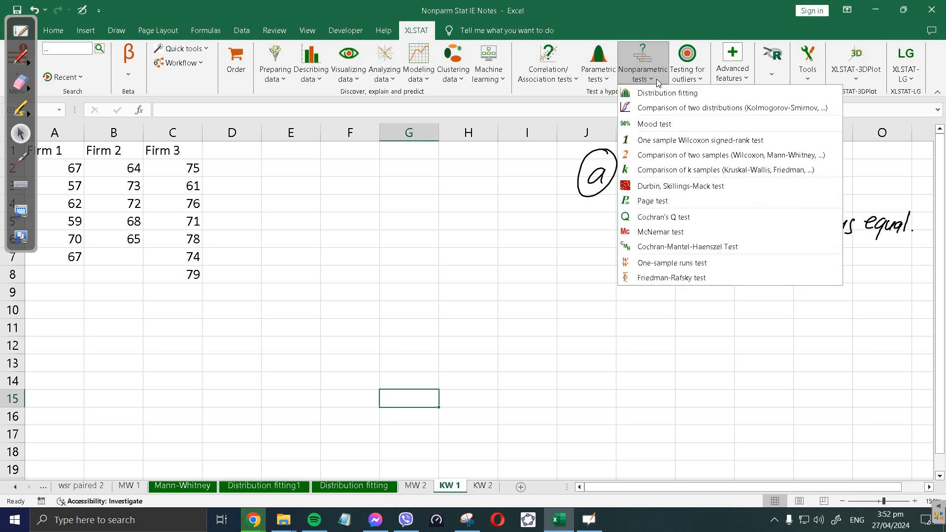
{"action": "left_click", "coordinate": [699, 174]}
{"action": "left_click_drag", "start_coordinate": [394, 153], "coordinate": [283, 198]}
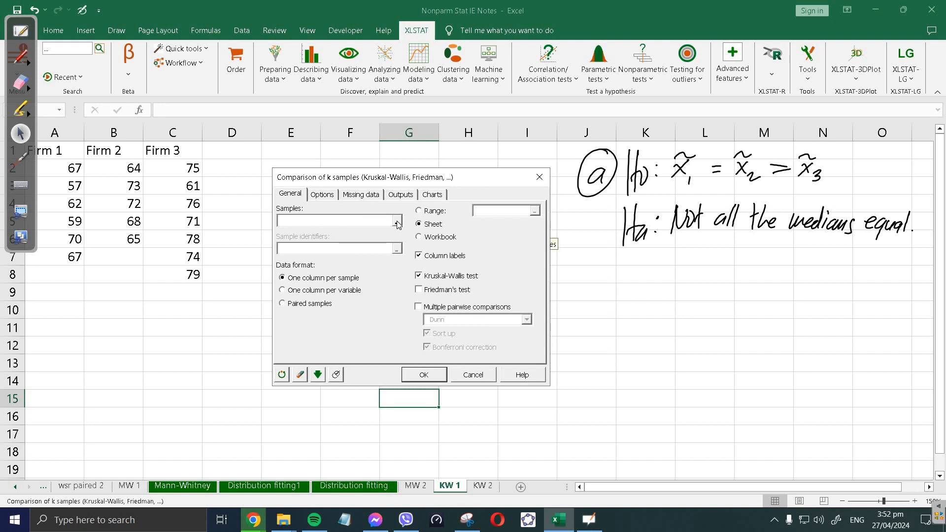
{"action": "left_click", "coordinate": [397, 223]}
{"action": "left_click_drag", "start_coordinate": [54, 150], "coordinate": [203, 274]}
{"action": "left_click", "coordinate": [454, 218]}
Check the test's significance level and p-value options against the problem statement.
{"action": "left_click", "coordinate": [418, 307]}
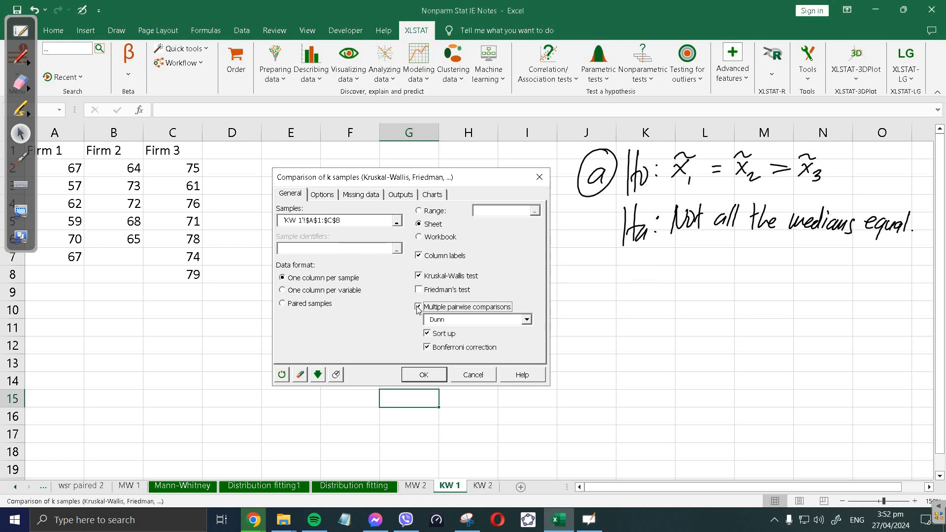
{"action": "left_click", "coordinate": [418, 308]}
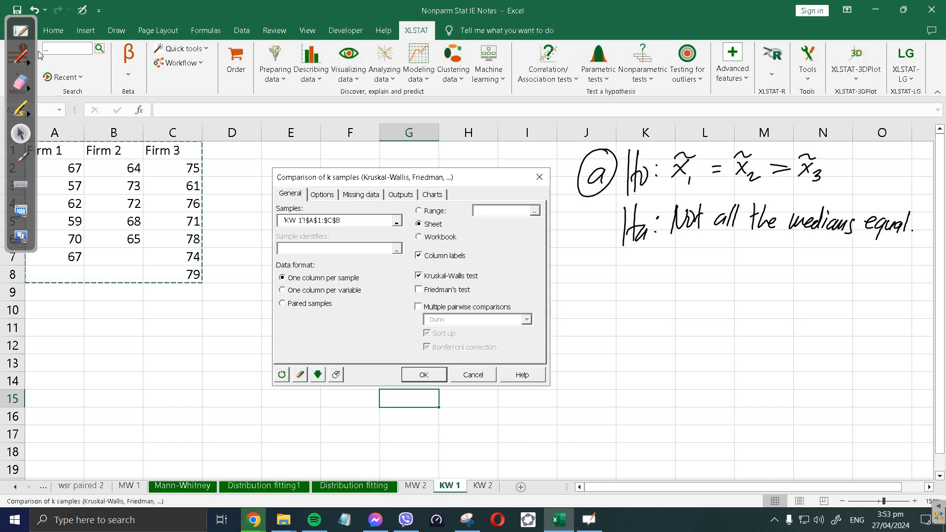
{"action": "left_click", "coordinate": [323, 196]}
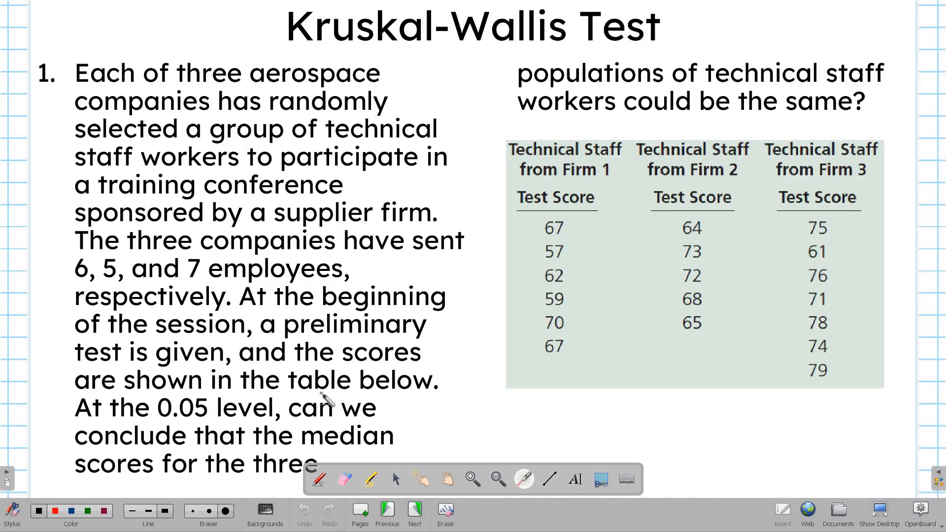
{"action": "left_click", "coordinate": [887, 515]}
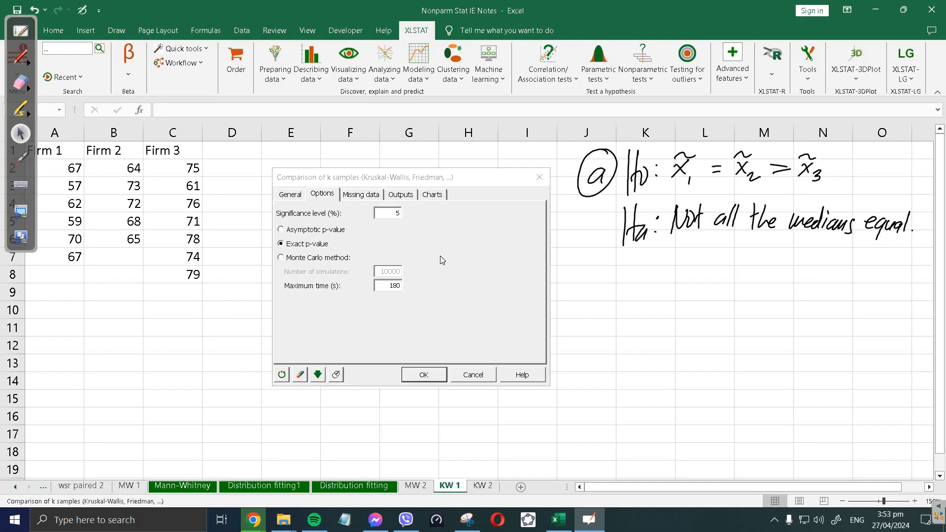
{"action": "left_click", "coordinate": [291, 194]}
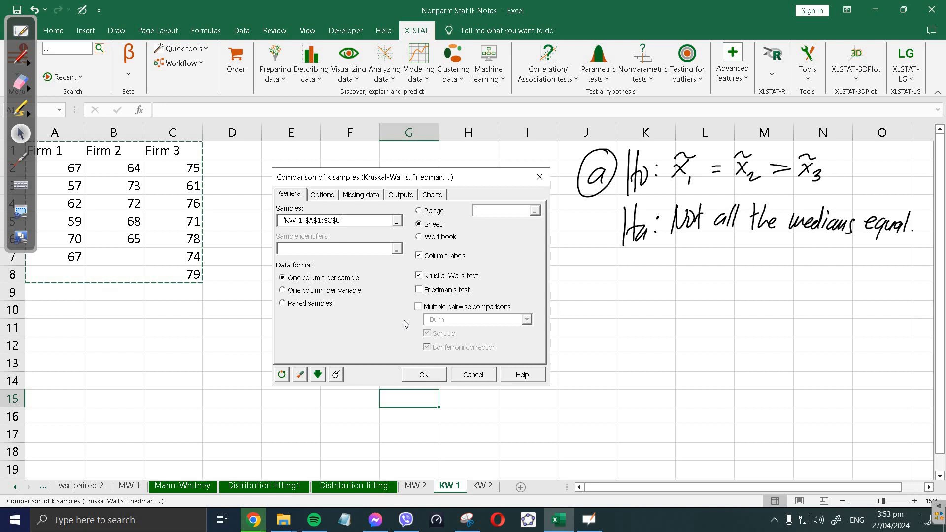
Enable multiple pairwise comparisons with the Dunn procedure, keeping the Kruskal-Wallis test and one column per sample.
{"action": "left_click", "coordinate": [418, 308]}
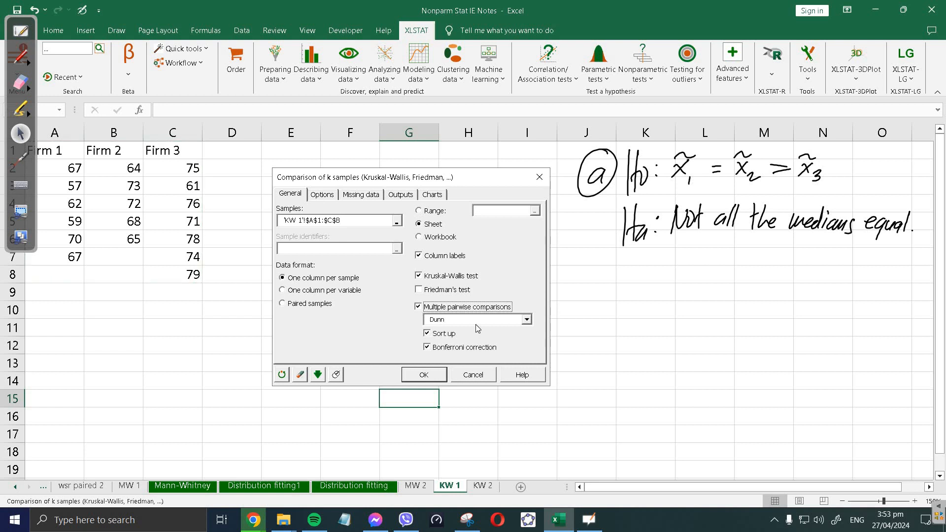
{"action": "left_click", "coordinate": [526, 320]}
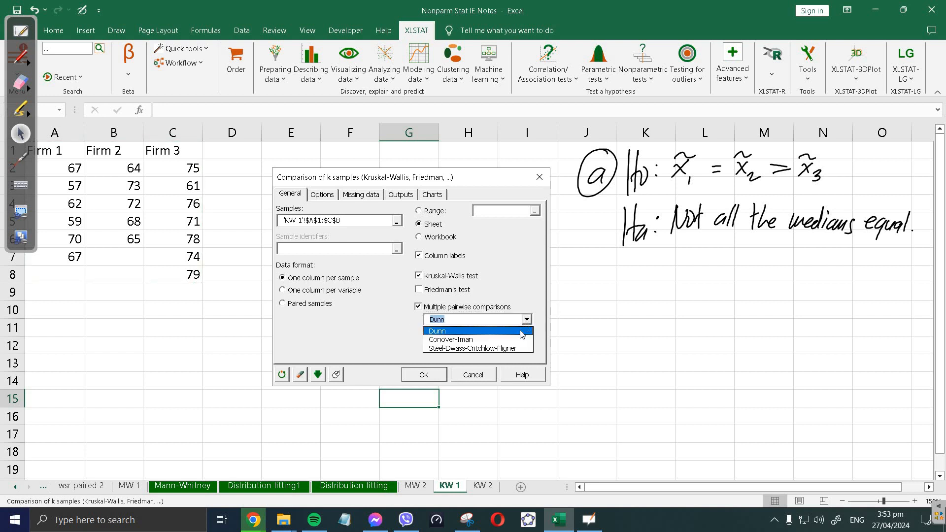
{"action": "left_click", "coordinate": [522, 288]}
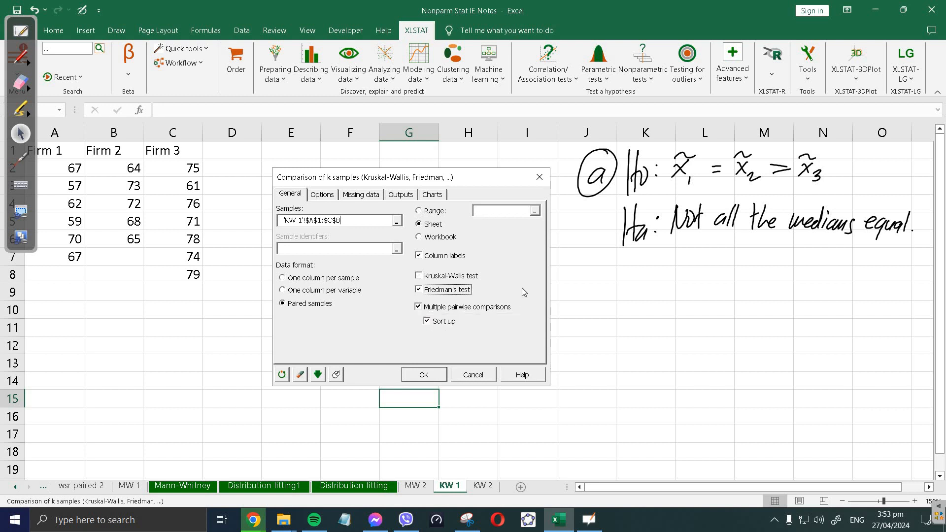
{"action": "left_click", "coordinate": [418, 307]}
{"action": "left_click", "coordinate": [418, 307]}
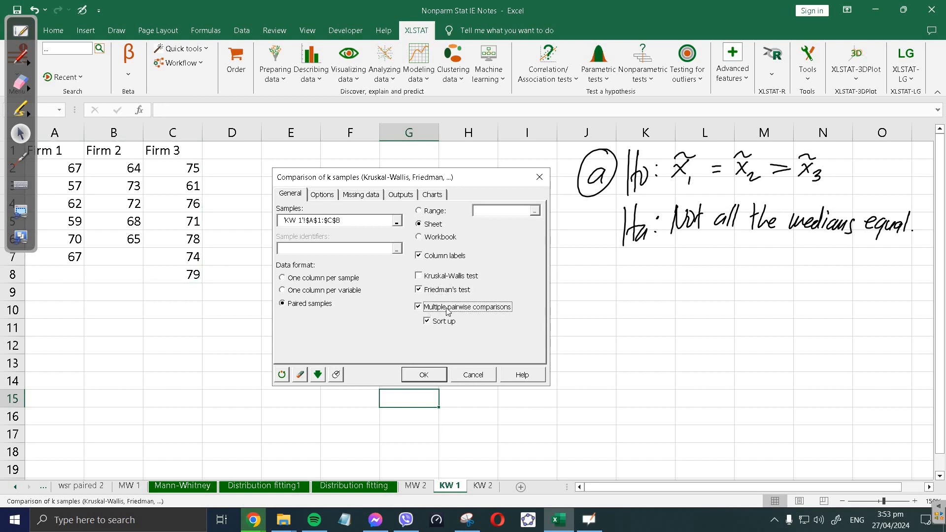
{"action": "left_click", "coordinate": [316, 279]}
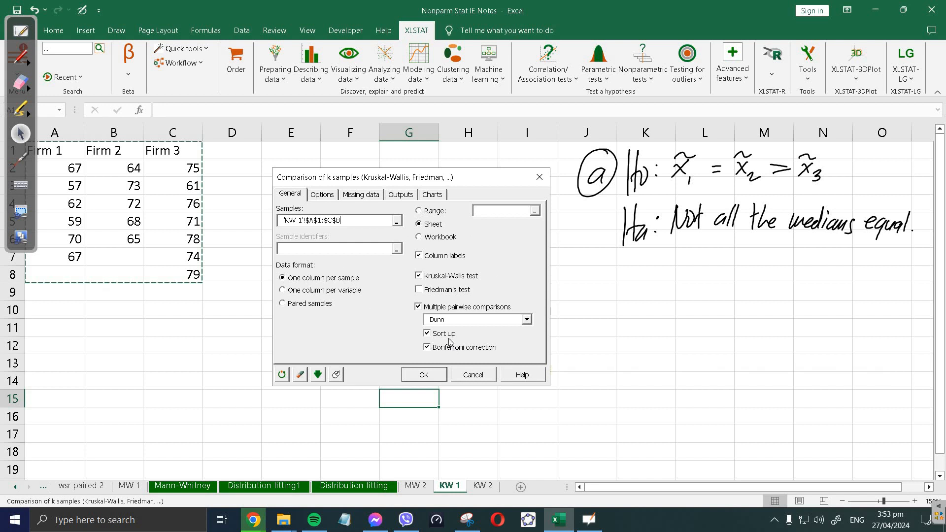
Set the test to ignore missing data and review its selected outputs.
{"action": "left_click", "coordinate": [329, 197]}
{"action": "left_click", "coordinate": [367, 195]}
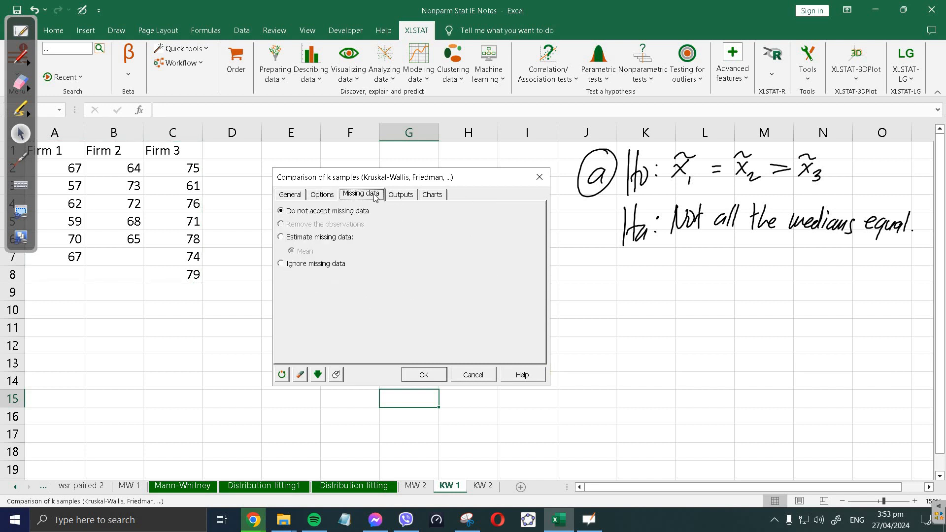
{"action": "left_click", "coordinate": [405, 194]}
{"action": "left_click", "coordinate": [345, 199]}
{"action": "left_click", "coordinate": [323, 265]}
{"action": "left_click", "coordinate": [401, 196]}
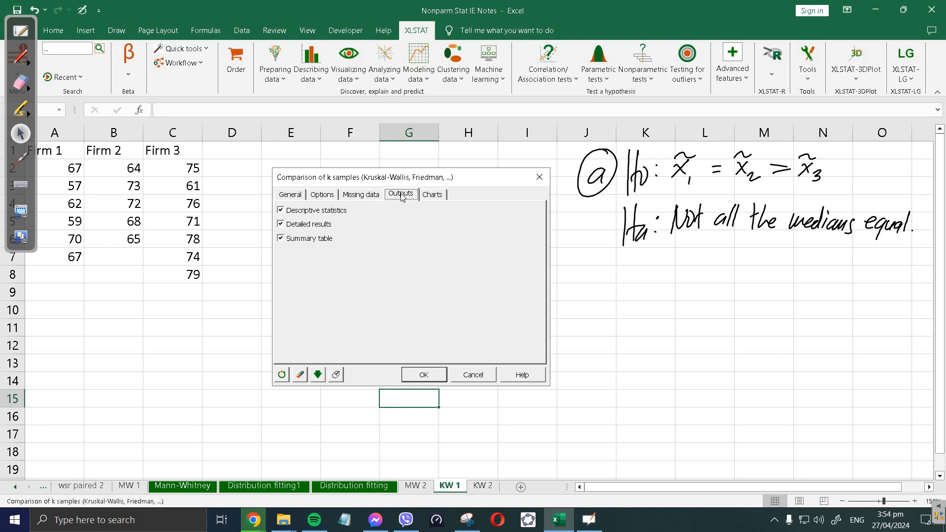
Run the Kruskal-Wallis analysis, accepting the listed sample selection.
{"action": "left_click", "coordinate": [287, 197]}
{"action": "left_click", "coordinate": [424, 375]}
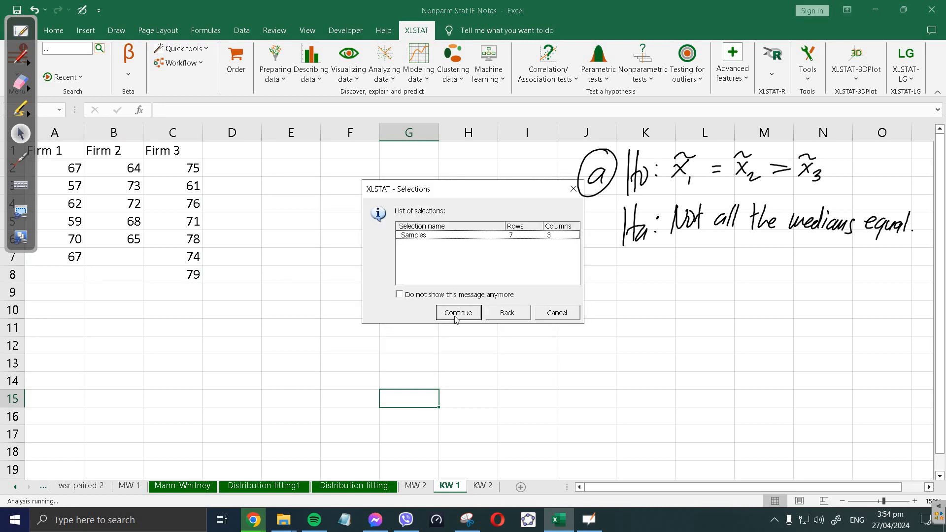
{"action": "left_click", "coordinate": [458, 313]}
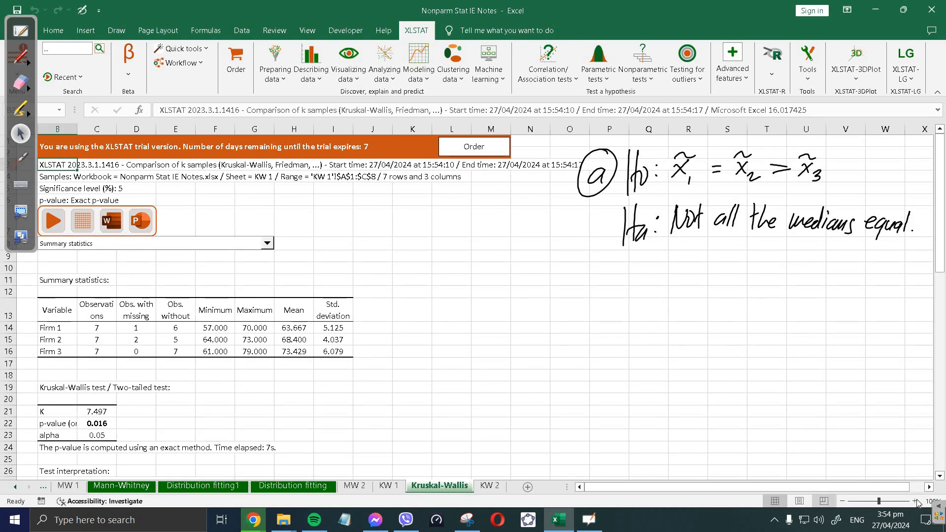
Examine the Kruskal-Wallis report's summary statistics, test result, interpretation and pairwise comparisons.
{"action": "left_click", "coordinate": [914, 501]}
{"action": "left_click", "coordinate": [915, 501]}
{"action": "left_click", "coordinate": [915, 501]}
{"action": "left_click", "coordinate": [915, 501]}
{"action": "left_click", "coordinate": [915, 501]}
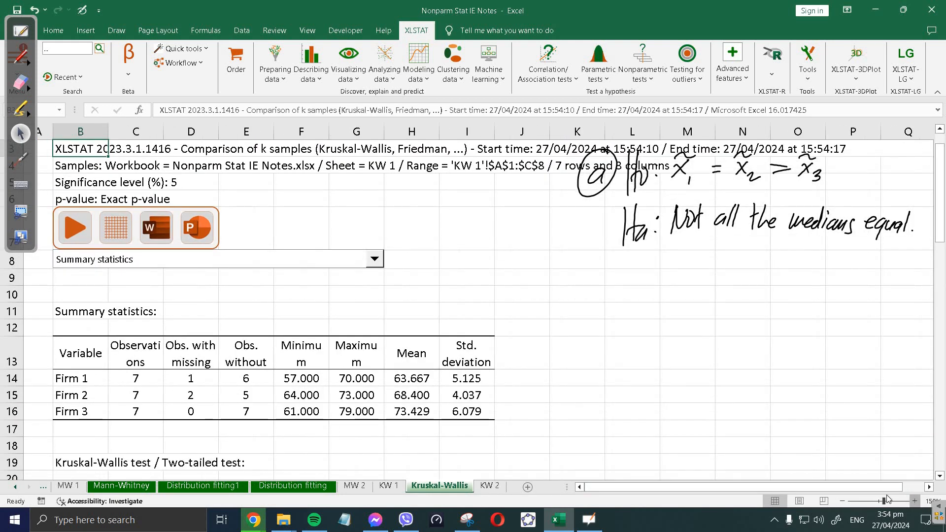
{"action": "scroll", "coordinate": [414, 390], "scroll_direction": "down", "scroll_amount": 3}
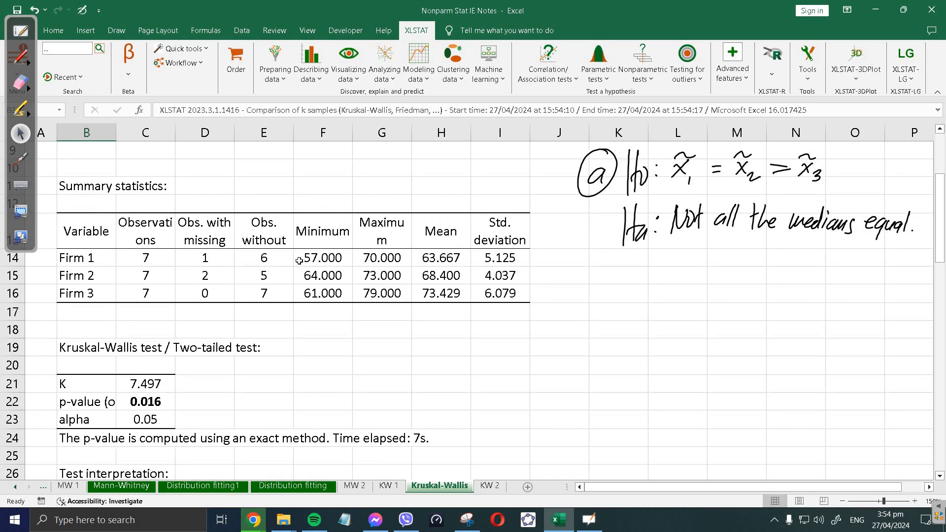
{"action": "scroll", "coordinate": [391, 270], "scroll_direction": "down", "scroll_amount": 7}
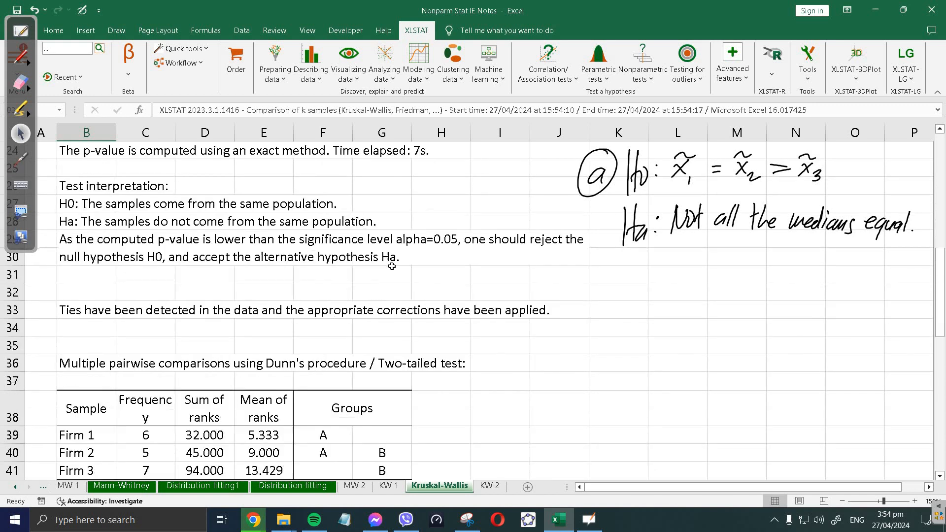
{"action": "scroll", "coordinate": [389, 266], "scroll_direction": "down", "scroll_amount": 9}
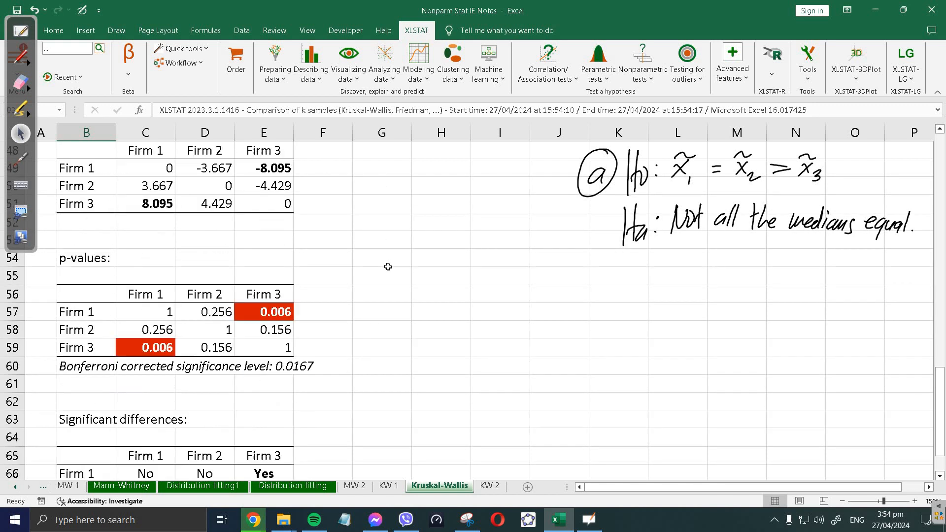
{"action": "scroll", "coordinate": [387, 266], "scroll_direction": "up", "scroll_amount": 13}
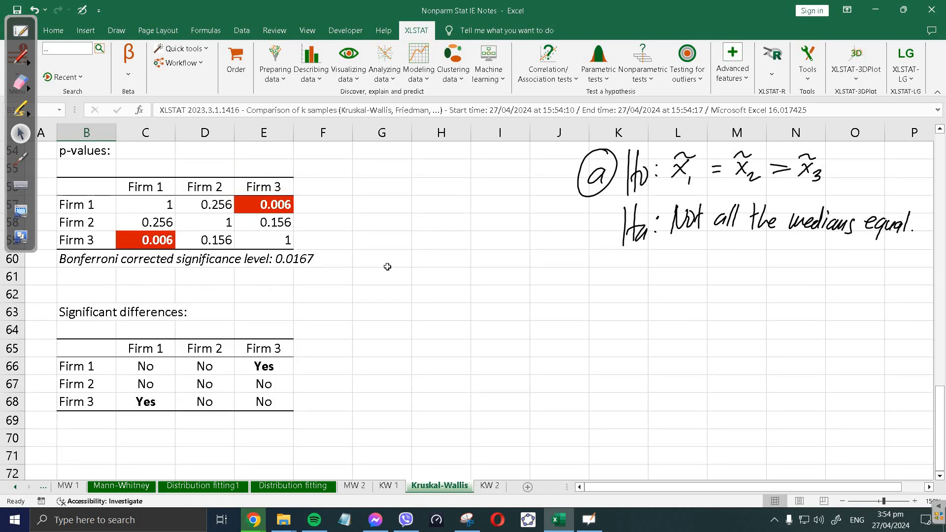
{"action": "scroll", "coordinate": [388, 267], "scroll_direction": "down", "scroll_amount": 4}
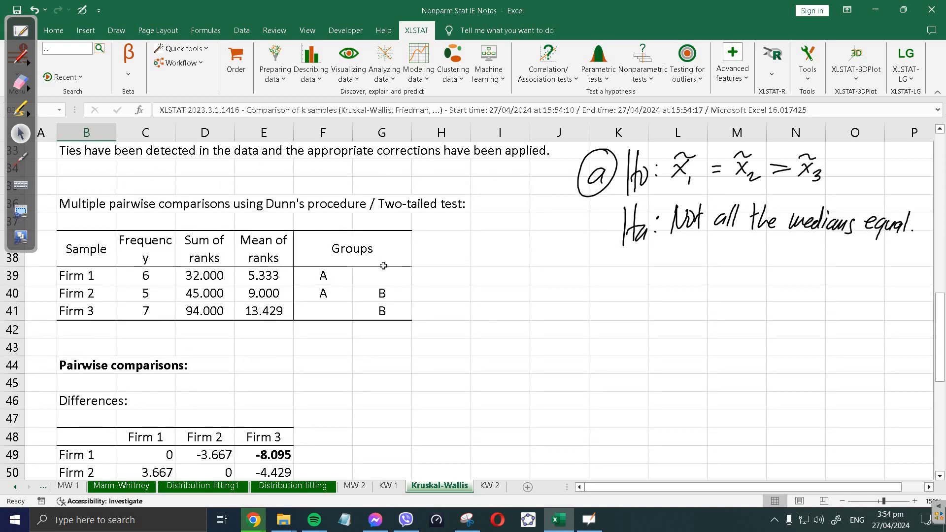
{"action": "scroll", "coordinate": [383, 265], "scroll_direction": "up", "scroll_amount": 6}
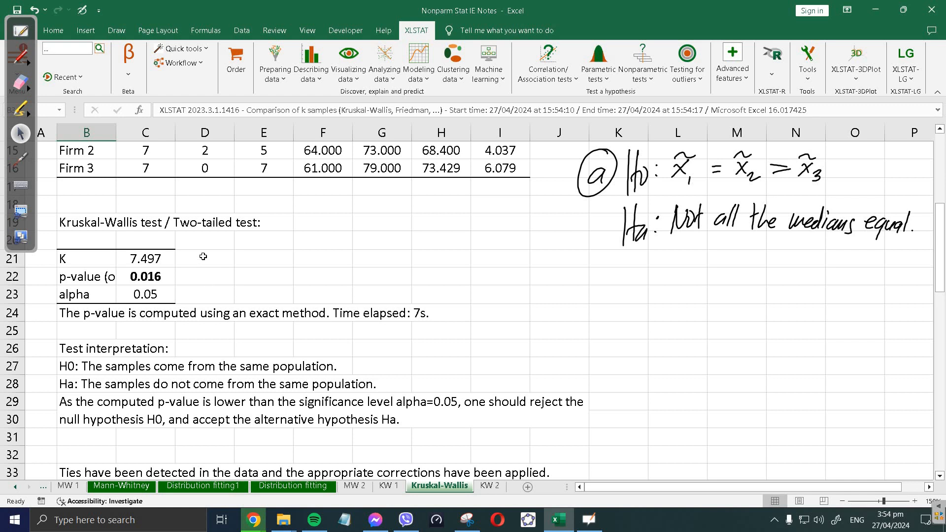
Mark the Kruskal-Wallis test result with handwritten circled labels "b" and "c" using the pen.
{"action": "left_click", "coordinate": [28, 63]}
{"action": "left_click", "coordinate": [56, 62]}
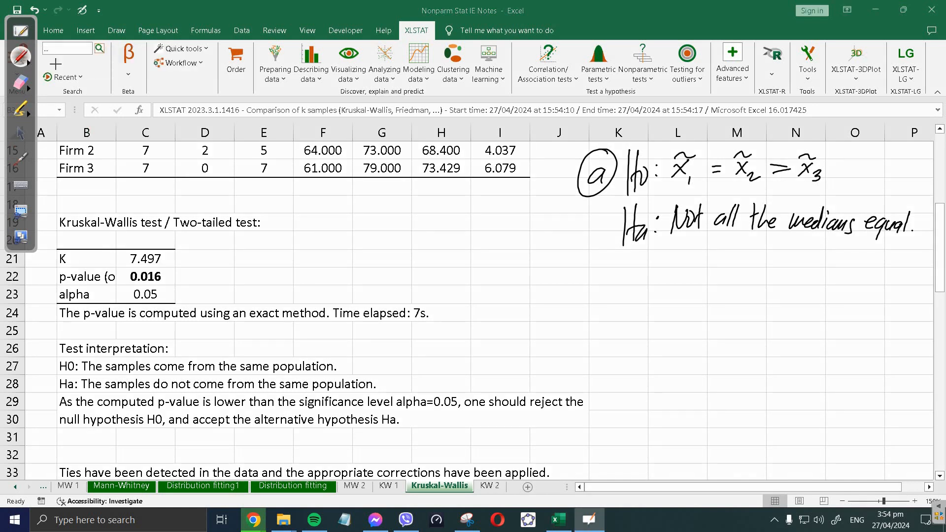
{"action": "mouse_move", "coordinate": [173, 220]}
{"action": "left_mouse_down"}
{"action": "mouse_move", "coordinate": [184, 238]}
{"action": "mouse_move", "coordinate": [170, 246]}
{"action": "left_mouse_up"}
{"action": "left_click_drag", "start_coordinate": [174, 212], "coordinate": [205, 237]}
{"action": "mouse_move", "coordinate": [219, 228]}
{"action": "left_mouse_down"}
{"action": "mouse_move", "coordinate": [220, 241]}
{"action": "mouse_move", "coordinate": [203, 220]}
{"action": "left_mouse_up"}
Handwrite a circled "d" below the hypotheses, followed by the comparison "p = 0.016 < α = 0.05".
{"action": "mouse_move", "coordinate": [555, 260]}
{"action": "left_mouse_down"}
{"action": "mouse_move", "coordinate": [547, 243]}
{"action": "mouse_move", "coordinate": [561, 241]}
{"action": "mouse_move", "coordinate": [586, 303]}
{"action": "left_mouse_up"}
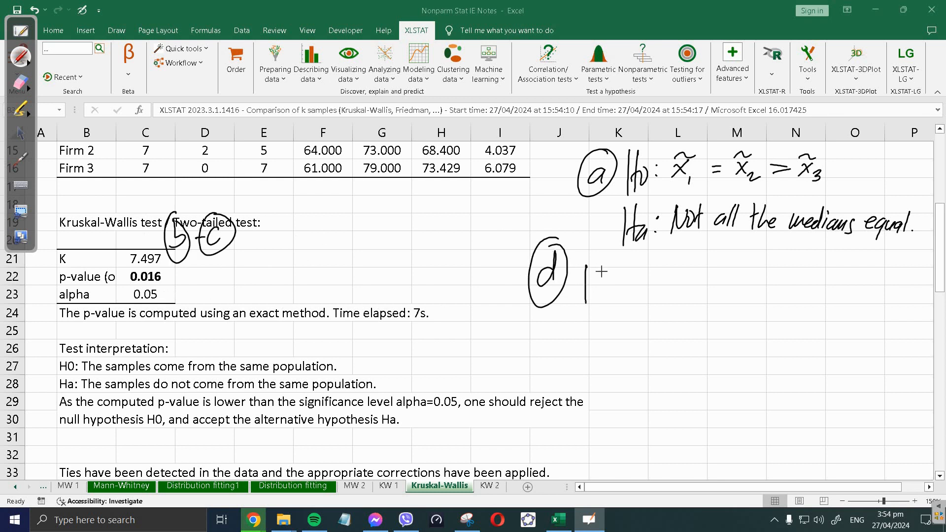
{"action": "left_click", "coordinate": [607, 270]}
{"action": "left_click", "coordinate": [607, 278]}
{"action": "mouse_move", "coordinate": [587, 269]}
{"action": "left_mouse_down"}
{"action": "mouse_move", "coordinate": [587, 281]}
{"action": "mouse_move", "coordinate": [656, 283]}
{"action": "left_mouse_up"}
{"action": "left_click", "coordinate": [635, 279]}
{"action": "left_click_drag", "start_coordinate": [669, 259], "coordinate": [667, 277]}
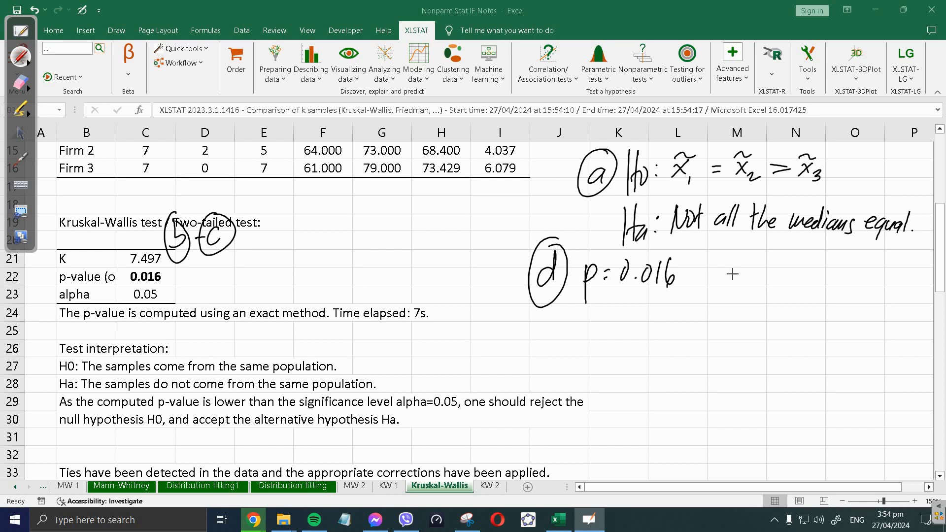
{"action": "mouse_move", "coordinate": [754, 264]}
{"action": "left_mouse_down"}
{"action": "mouse_move", "coordinate": [752, 284]}
{"action": "mouse_move", "coordinate": [782, 267]}
{"action": "left_mouse_up"}
{"action": "left_click_drag", "start_coordinate": [770, 274], "coordinate": [812, 268]}
{"action": "left_click", "coordinate": [801, 281]}
{"action": "left_click_drag", "start_coordinate": [824, 267], "coordinate": [821, 283]}
{"action": "left_click_drag", "start_coordinate": [823, 265], "coordinate": [833, 264]}
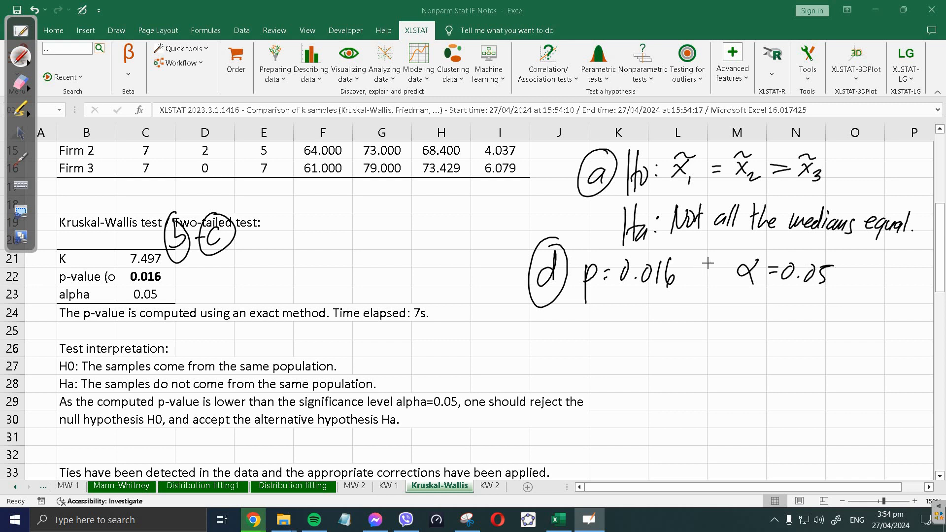
{"action": "left_click_drag", "start_coordinate": [716, 261], "coordinate": [717, 285]}
Handwrite the decision "reject Ho." with a leading arrow beneath the p-value comparison.
{"action": "mouse_move", "coordinate": [605, 288]}
{"action": "left_mouse_down"}
{"action": "mouse_move", "coordinate": [609, 307]}
{"action": "mouse_move", "coordinate": [618, 306]}
{"action": "left_mouse_up"}
{"action": "left_click_drag", "start_coordinate": [624, 298], "coordinate": [636, 318]}
{"action": "left_click_drag", "start_coordinate": [647, 307], "coordinate": [666, 312]}
{"action": "left_click_drag", "start_coordinate": [673, 293], "coordinate": [670, 314]}
{"action": "left_click_drag", "start_coordinate": [668, 301], "coordinate": [704, 313]}
{"action": "left_click_drag", "start_coordinate": [696, 305], "coordinate": [713, 311]}
{"action": "left_click", "coordinate": [718, 312]}
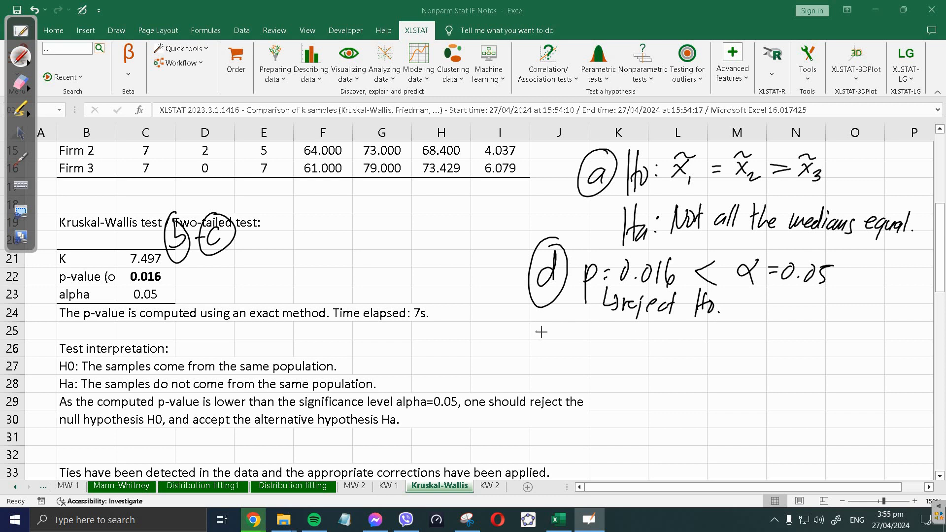
Handwrite "Conclusion: There is sufficient evidence to" below the decision, erasing and rewriting the words "evidence to".
{"action": "mouse_move", "coordinate": [536, 329]}
{"action": "left_mouse_down"}
{"action": "mouse_move", "coordinate": [564, 347]}
{"action": "mouse_move", "coordinate": [574, 329]}
{"action": "mouse_move", "coordinate": [589, 347]}
{"action": "mouse_move", "coordinate": [633, 357]}
{"action": "mouse_move", "coordinate": [736, 340]}
{"action": "mouse_move", "coordinate": [749, 359]}
{"action": "mouse_move", "coordinate": [826, 345]}
{"action": "mouse_move", "coordinate": [891, 354]}
{"action": "left_mouse_up"}
{"action": "left_click_drag", "start_coordinate": [894, 347], "coordinate": [902, 348]}
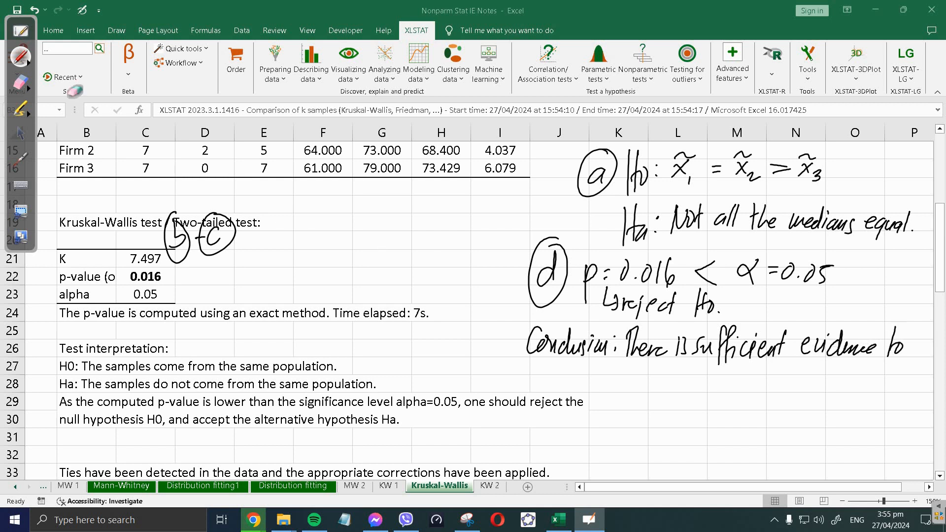
{"action": "left_click", "coordinate": [20, 82]}
{"action": "mouse_move", "coordinate": [843, 344]}
{"action": "left_mouse_down"}
{"action": "mouse_move", "coordinate": [872, 347]}
{"action": "mouse_move", "coordinate": [833, 343]}
{"action": "left_mouse_up"}
{"action": "left_click", "coordinate": [21, 57]}
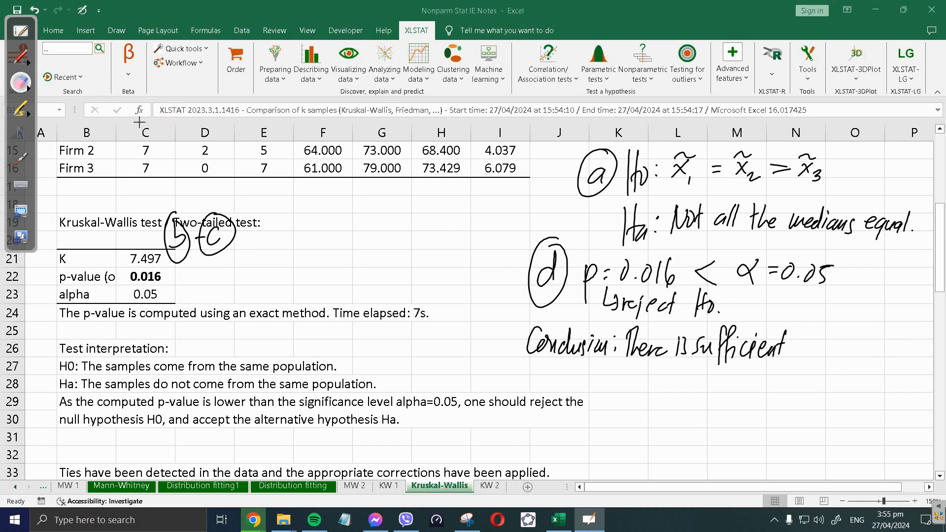
{"action": "mouse_move", "coordinate": [801, 347]}
{"action": "left_mouse_down"}
{"action": "mouse_move", "coordinate": [840, 344]}
{"action": "mouse_move", "coordinate": [843, 327]}
{"action": "mouse_move", "coordinate": [867, 345]}
{"action": "mouse_move", "coordinate": [901, 340]}
{"action": "mouse_move", "coordinate": [911, 350]}
{"action": "left_mouse_up"}
Finish the handwritten conclusion with "reject Ho. Thus, not all medians are equal.".
{"action": "mouse_move", "coordinate": [563, 375]}
{"action": "left_mouse_down"}
{"action": "mouse_move", "coordinate": [616, 365]}
{"action": "mouse_move", "coordinate": [642, 391]}
{"action": "left_mouse_up"}
{"action": "mouse_move", "coordinate": [644, 382]}
{"action": "left_mouse_down"}
{"action": "mouse_move", "coordinate": [671, 393]}
{"action": "mouse_move", "coordinate": [686, 363]}
{"action": "left_mouse_up"}
{"action": "left_click", "coordinate": [651, 387]}
{"action": "mouse_move", "coordinate": [680, 364]}
{"action": "left_mouse_down"}
{"action": "mouse_move", "coordinate": [686, 393]}
{"action": "mouse_move", "coordinate": [820, 390]}
{"action": "mouse_move", "coordinate": [840, 367]}
{"action": "mouse_move", "coordinate": [850, 392]}
{"action": "mouse_move", "coordinate": [901, 389]}
{"action": "mouse_move", "coordinate": [908, 380]}
{"action": "left_mouse_up"}
{"action": "left_click_drag", "start_coordinate": [612, 408], "coordinate": [630, 425]}
{"action": "left_click", "coordinate": [633, 405]}
{"action": "mouse_move", "coordinate": [640, 407]}
{"action": "left_mouse_down"}
{"action": "mouse_move", "coordinate": [653, 417]}
{"action": "mouse_move", "coordinate": [668, 406]}
{"action": "left_mouse_up"}
{"action": "left_click", "coordinate": [675, 420]}
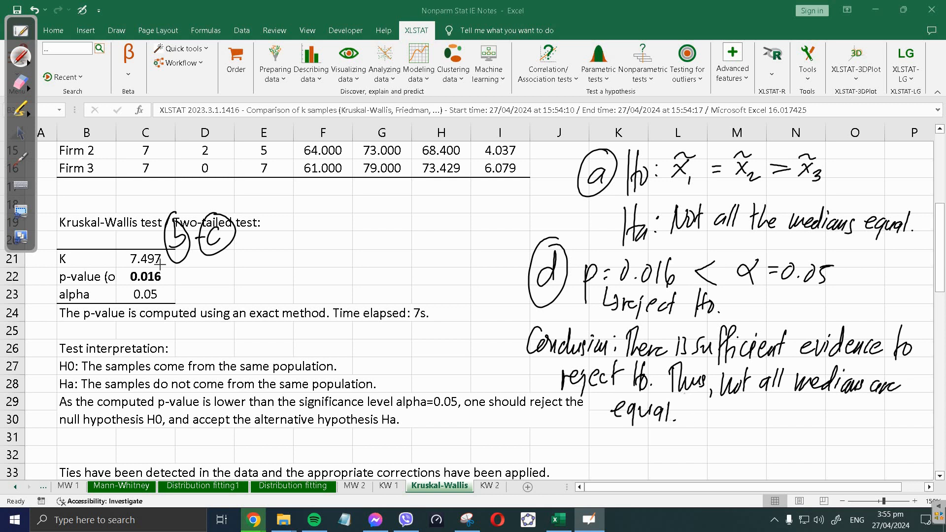
Reopen the Comparison of k samples dialog to review its multiple pairwise comparison options and close it without running.
{"action": "left_click", "coordinate": [20, 133]}
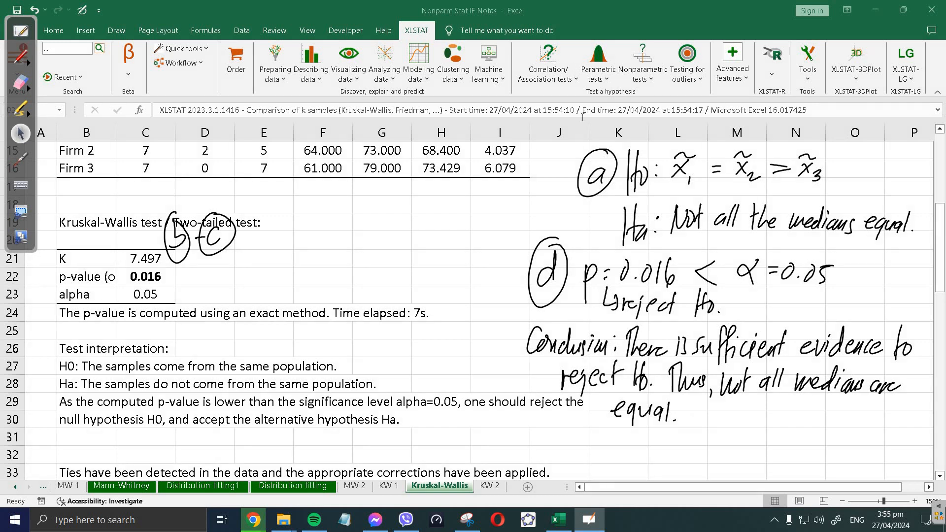
{"action": "left_click", "coordinate": [651, 78]}
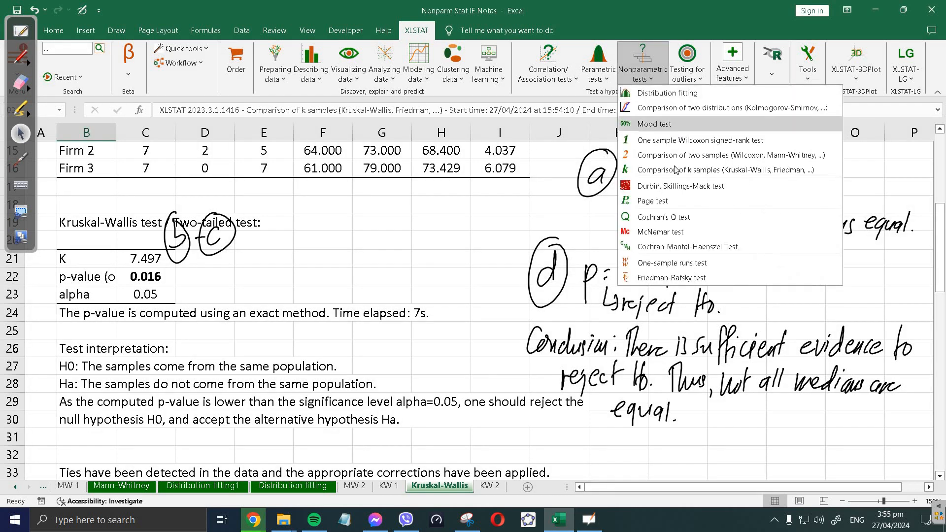
{"action": "left_click", "coordinate": [689, 167]}
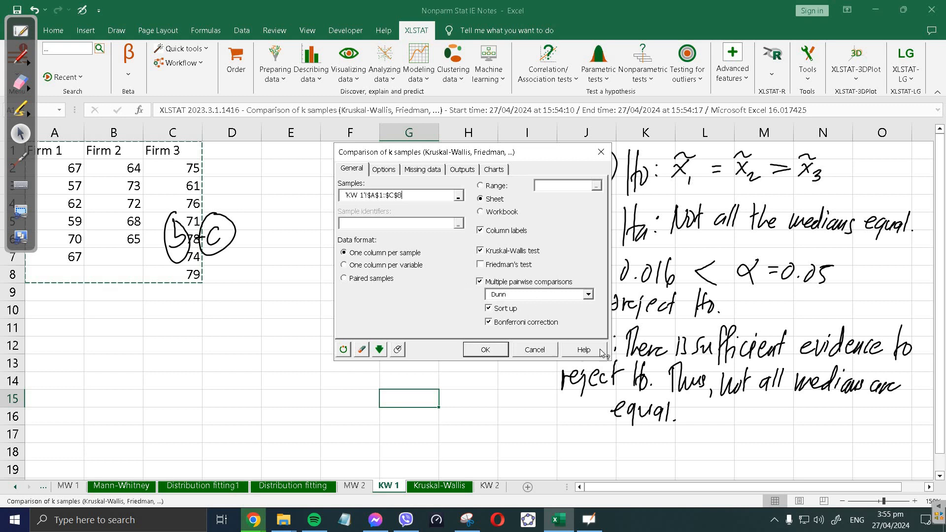
{"action": "left_click", "coordinate": [600, 152]}
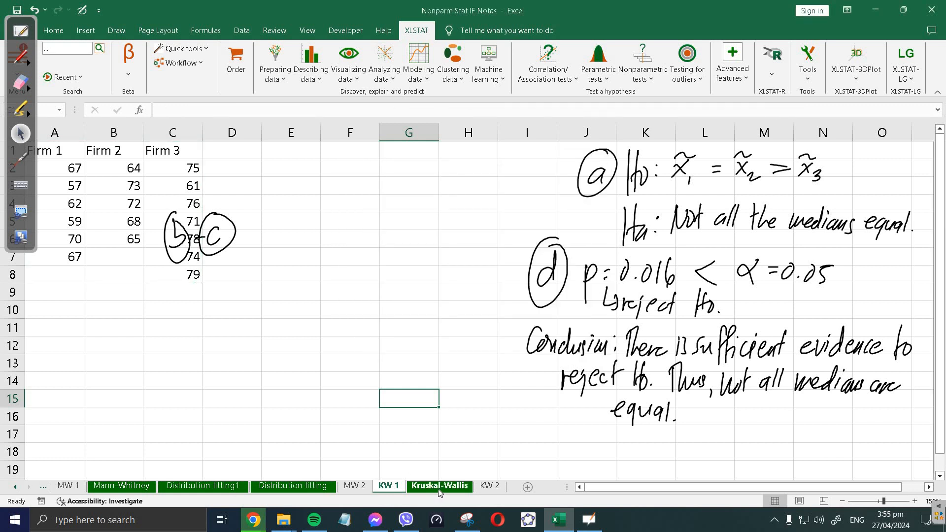
Return to the Kruskal-Wallis sheet and erase the handwritten circled "b" and "c" labels over the results.
{"action": "left_click", "coordinate": [439, 485]}
{"action": "scroll", "coordinate": [313, 358], "scroll_direction": "down", "scroll_amount": 2}
{"action": "scroll", "coordinate": [312, 358], "scroll_direction": "up", "scroll_amount": 3}
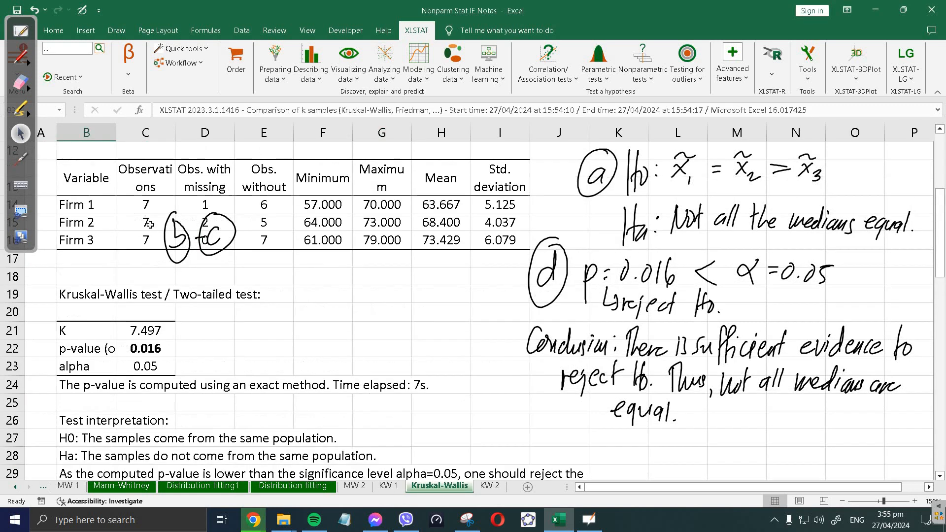
{"action": "mouse_move", "coordinate": [244, 198]}
{"action": "left_mouse_down"}
{"action": "mouse_move", "coordinate": [176, 257]}
{"action": "mouse_move", "coordinate": [154, 210]}
{"action": "mouse_move", "coordinate": [245, 233]}
{"action": "left_mouse_up"}
{"action": "left_click", "coordinate": [20, 133]}
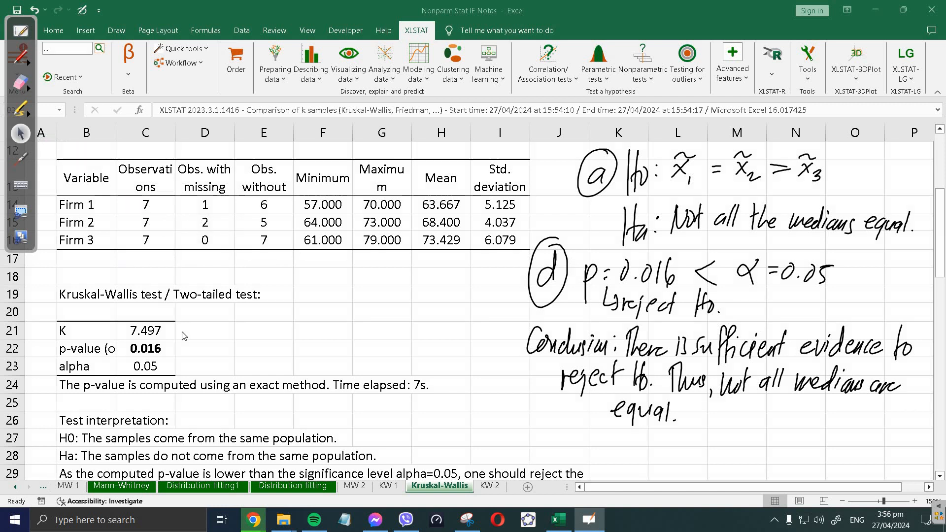
Handwrite "Post-Hoc Tests" above the heading of the multiple pairwise comparisons using Dunn's procedure.
{"action": "scroll", "coordinate": [183, 336], "scroll_direction": "down", "scroll_amount": 3}
{"action": "scroll", "coordinate": [184, 337], "scroll_direction": "down", "scroll_amount": 3}
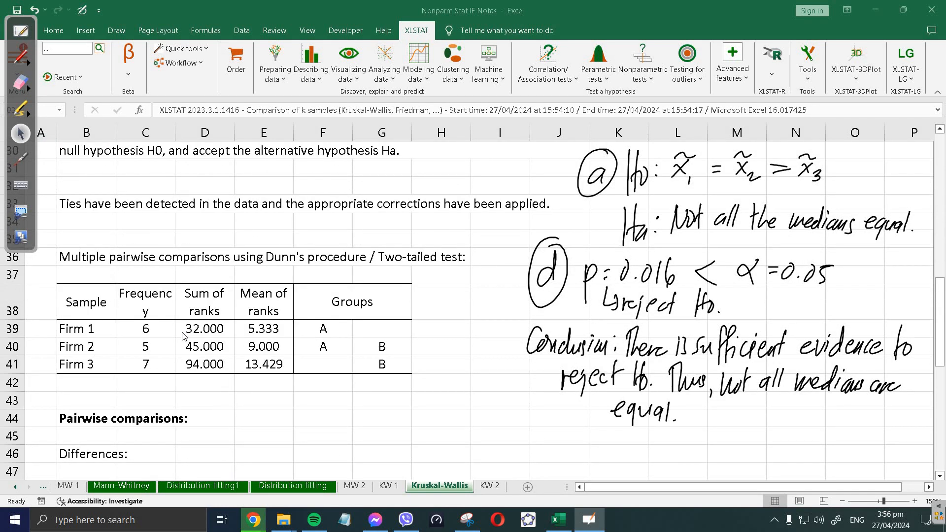
{"action": "scroll", "coordinate": [184, 336], "scroll_direction": "down", "scroll_amount": 1}
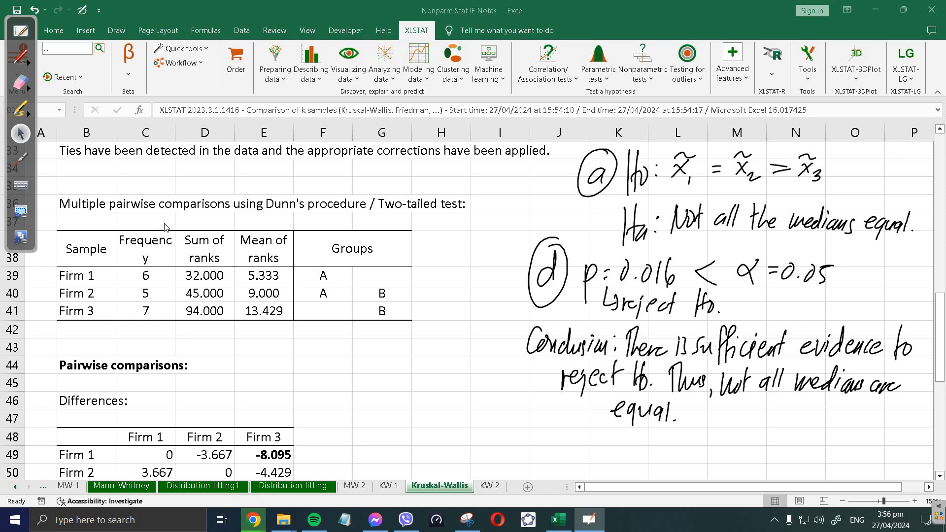
{"action": "left_click", "coordinate": [20, 56]}
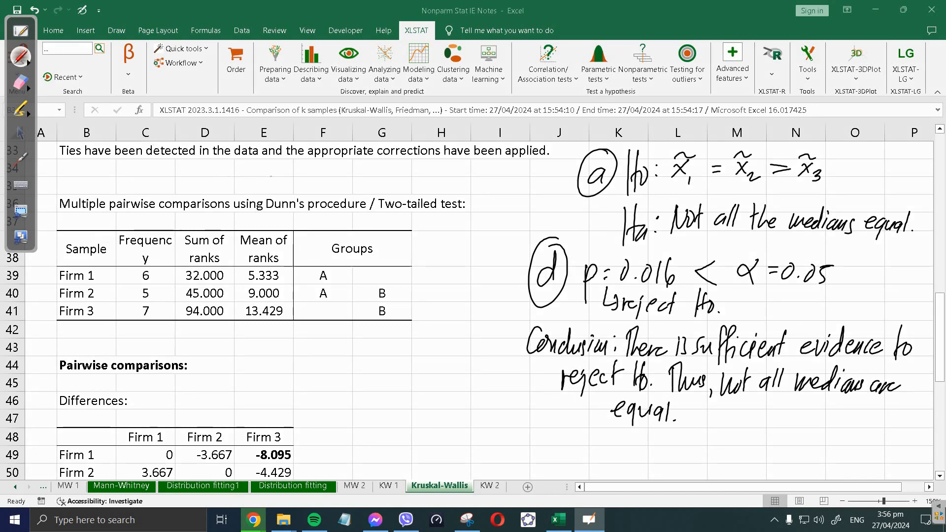
{"action": "mouse_move", "coordinate": [266, 168]}
{"action": "left_mouse_down"}
{"action": "mouse_move", "coordinate": [266, 186]}
{"action": "mouse_move", "coordinate": [305, 180]}
{"action": "mouse_move", "coordinate": [319, 197]}
{"action": "mouse_move", "coordinate": [344, 183]}
{"action": "mouse_move", "coordinate": [352, 197]}
{"action": "mouse_move", "coordinate": [371, 183]}
{"action": "mouse_move", "coordinate": [380, 190]}
{"action": "mouse_move", "coordinate": [366, 189]}
{"action": "left_mouse_up"}
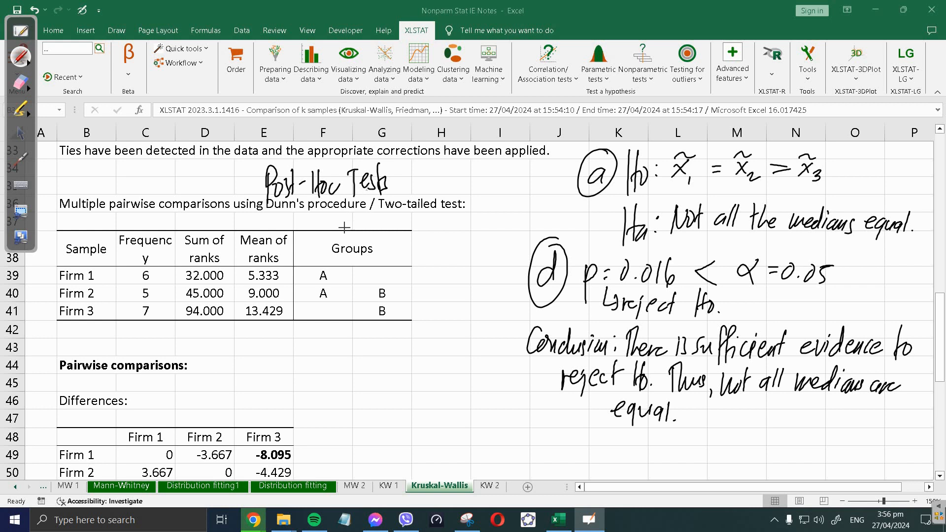
In the pairwise p-values table, circle the Firm 1 row label, both Firm 1 and Firm 3 column headings, and Firm 3's row label with its 0.006 value.
{"action": "left_click", "coordinate": [25, 133]}
{"action": "scroll", "coordinate": [133, 197], "scroll_direction": "down", "scroll_amount": 3}
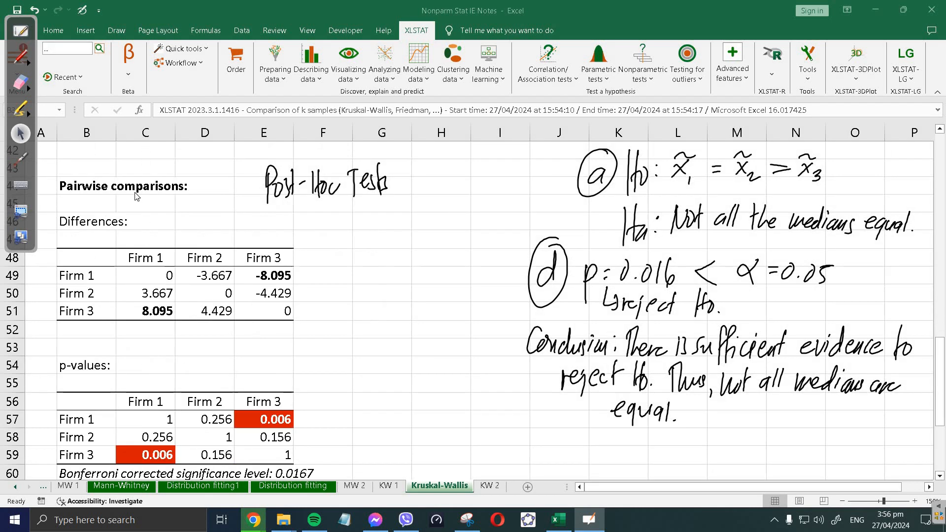
{"action": "scroll", "coordinate": [172, 216], "scroll_direction": "down", "scroll_amount": 1}
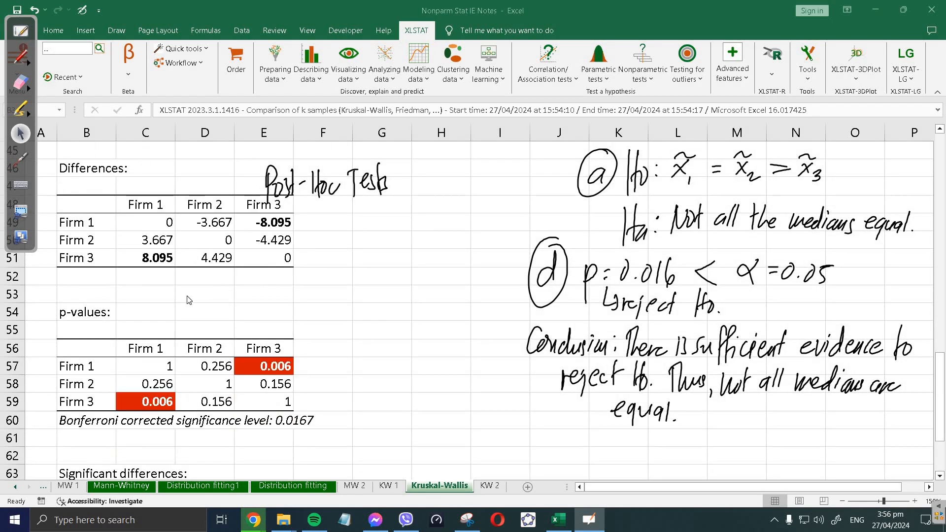
{"action": "scroll", "coordinate": [188, 300], "scroll_direction": "down", "scroll_amount": 1}
{"action": "scroll", "coordinate": [359, 362], "scroll_direction": "down", "scroll_amount": 1}
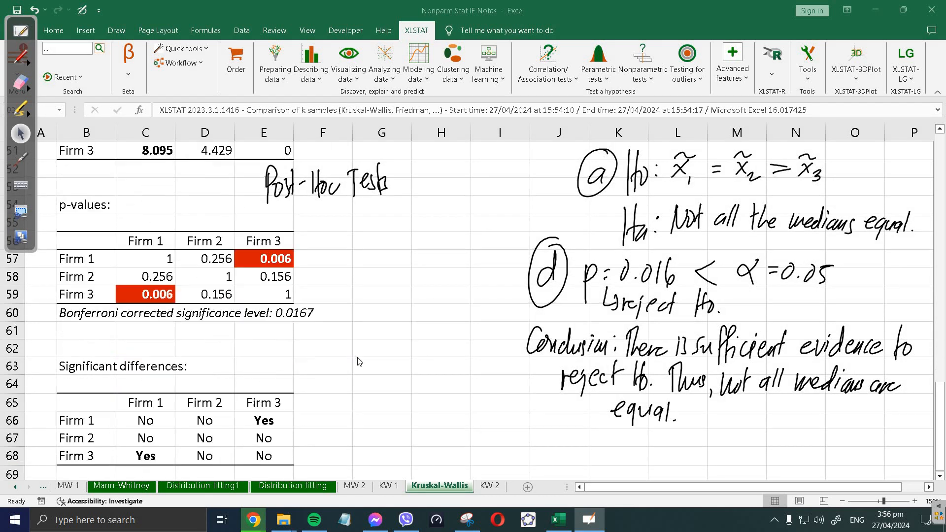
{"action": "scroll", "coordinate": [357, 360], "scroll_direction": "down", "scroll_amount": 1}
{"action": "scroll", "coordinate": [316, 345], "scroll_direction": "up", "scroll_amount": 1}
{"action": "left_click", "coordinate": [24, 64]}
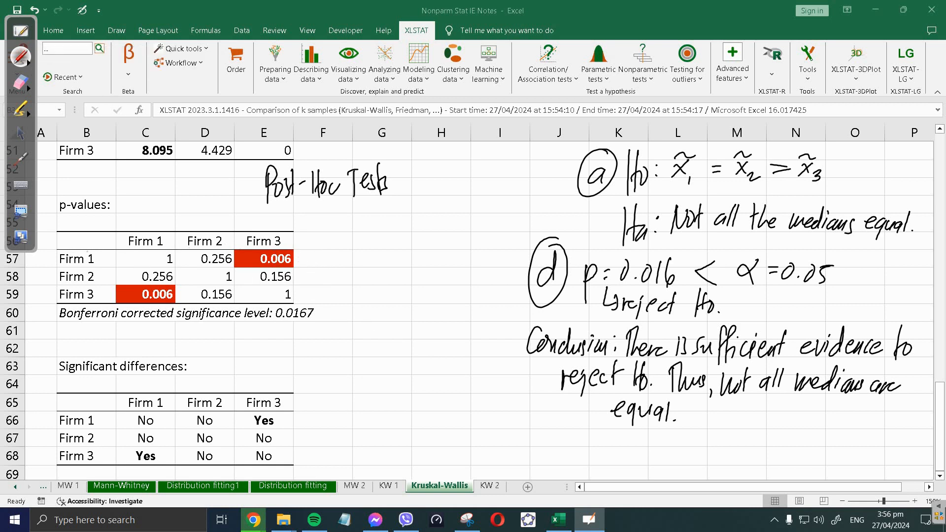
{"action": "mouse_move", "coordinate": [80, 248]}
{"action": "left_mouse_down"}
{"action": "mouse_move", "coordinate": [108, 252]}
{"action": "mouse_move", "coordinate": [101, 247]}
{"action": "left_mouse_up"}
{"action": "mouse_move", "coordinate": [292, 237]}
{"action": "left_mouse_down"}
{"action": "mouse_move", "coordinate": [249, 233]}
{"action": "mouse_move", "coordinate": [277, 228]}
{"action": "left_mouse_up"}
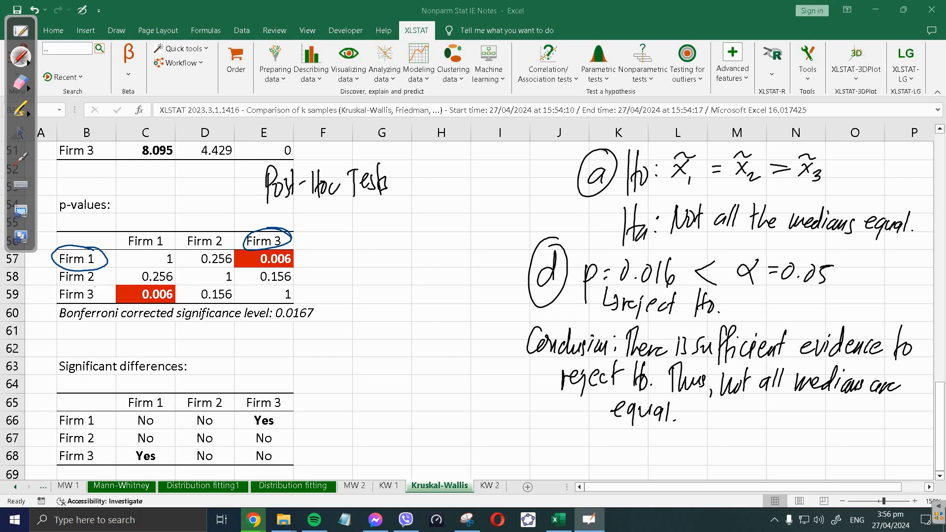
{"action": "mouse_move", "coordinate": [94, 285]}
{"action": "left_mouse_down"}
{"action": "mouse_move", "coordinate": [57, 298]}
{"action": "mouse_move", "coordinate": [161, 307]}
{"action": "mouse_move", "coordinate": [181, 284]}
{"action": "mouse_move", "coordinate": [91, 287]}
{"action": "left_mouse_up"}
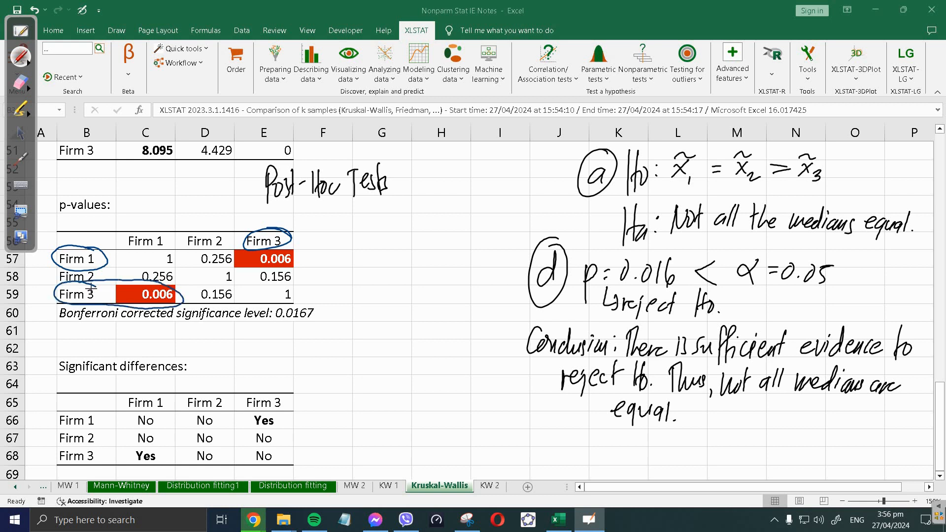
{"action": "mouse_move", "coordinate": [163, 227]}
{"action": "left_mouse_down"}
{"action": "mouse_move", "coordinate": [148, 225]}
{"action": "mouse_move", "coordinate": [165, 232]}
{"action": "left_mouse_up"}
Mark x̃1 in the handwritten null hypothesis with a small dot and undo the extra stroke near x̃3.
{"action": "left_click", "coordinate": [681, 179]}
{"action": "left_click_drag", "start_coordinate": [790, 158], "coordinate": [778, 173]}
{"action": "key", "text": "ctrl+z"}
Handwrite "Post-hoc test using Dunn's" in blue after the word "equal." in the conclusion.
{"action": "left_click", "coordinate": [28, 63]}
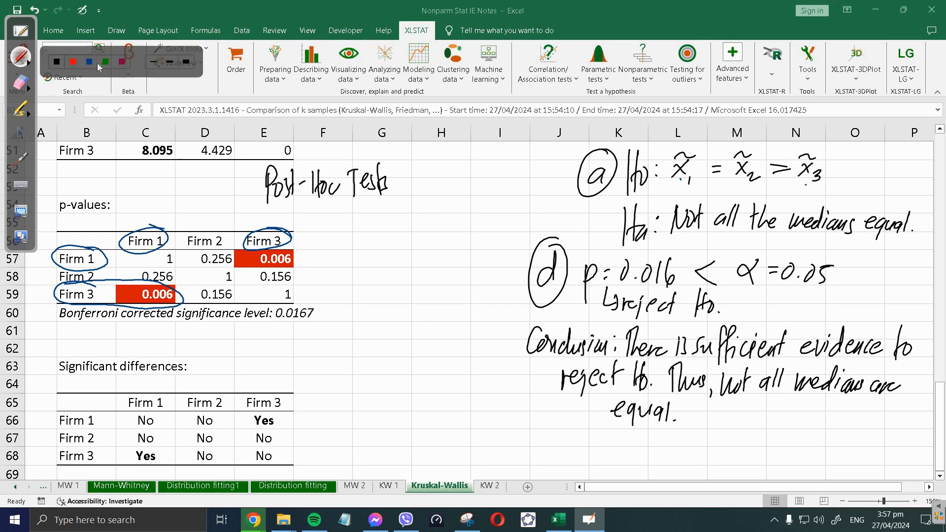
{"action": "left_click", "coordinate": [90, 63]}
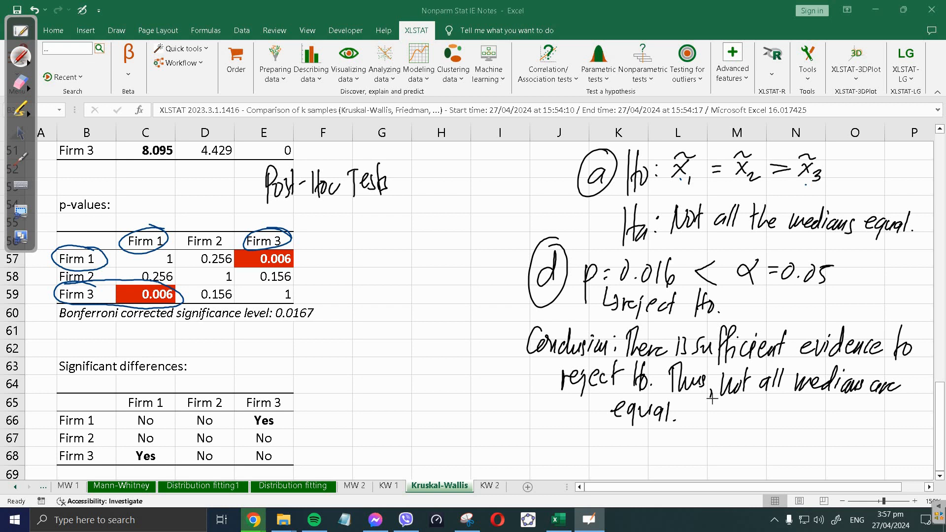
{"action": "mouse_move", "coordinate": [693, 400]}
{"action": "left_mouse_down"}
{"action": "mouse_move", "coordinate": [694, 428]}
{"action": "mouse_move", "coordinate": [718, 410]}
{"action": "mouse_move", "coordinate": [738, 424]}
{"action": "mouse_move", "coordinate": [760, 423]}
{"action": "mouse_move", "coordinate": [736, 426]}
{"action": "left_mouse_up"}
{"action": "left_click", "coordinate": [21, 82]}
{"action": "left_click", "coordinate": [20, 56]}
{"action": "mouse_move", "coordinate": [739, 416]}
{"action": "left_mouse_down"}
{"action": "mouse_move", "coordinate": [770, 426]}
{"action": "mouse_move", "coordinate": [830, 414]}
{"action": "mouse_move", "coordinate": [849, 439]}
{"action": "left_mouse_up"}
{"action": "left_click", "coordinate": [828, 392]}
{"action": "mouse_move", "coordinate": [870, 400]}
{"action": "left_mouse_down"}
{"action": "mouse_move", "coordinate": [869, 421]}
{"action": "mouse_move", "coordinate": [880, 422]}
{"action": "left_mouse_up"}
{"action": "mouse_move", "coordinate": [880, 413]}
{"action": "left_mouse_down"}
{"action": "mouse_move", "coordinate": [893, 425]}
{"action": "mouse_move", "coordinate": [903, 411]}
{"action": "left_mouse_up"}
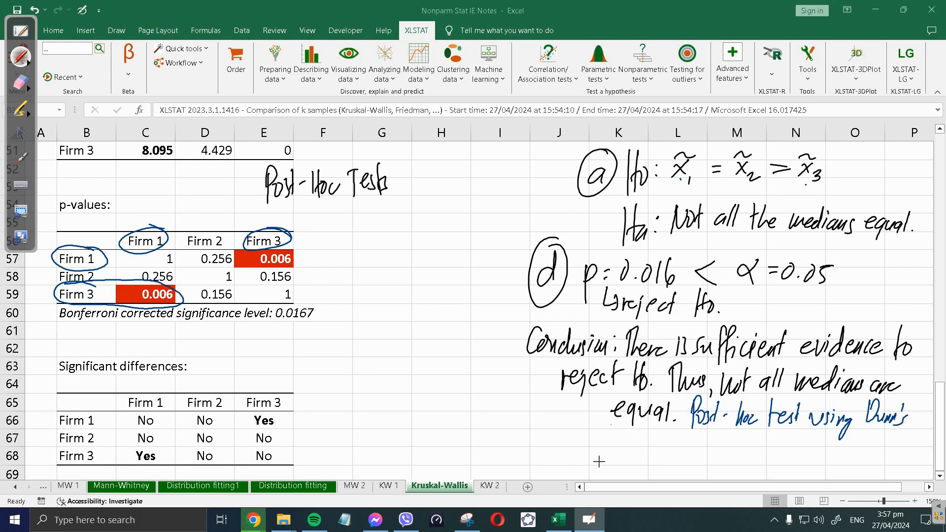
Finish the blue post-hoc sentence on the line below with "test reveal that x̃1 ≠ x̃3.".
{"action": "mouse_move", "coordinate": [602, 431]}
{"action": "left_mouse_down"}
{"action": "mouse_move", "coordinate": [598, 460]}
{"action": "mouse_move", "coordinate": [607, 442]}
{"action": "left_mouse_up"}
{"action": "left_click_drag", "start_coordinate": [606, 446], "coordinate": [622, 458]}
{"action": "mouse_move", "coordinate": [626, 437]}
{"action": "left_mouse_down"}
{"action": "mouse_move", "coordinate": [626, 456]}
{"action": "mouse_move", "coordinate": [632, 444]}
{"action": "left_mouse_up"}
{"action": "mouse_move", "coordinate": [646, 458]}
{"action": "left_mouse_down"}
{"action": "mouse_move", "coordinate": [659, 445]}
{"action": "mouse_move", "coordinate": [676, 456]}
{"action": "mouse_move", "coordinate": [699, 443]}
{"action": "mouse_move", "coordinate": [693, 456]}
{"action": "mouse_move", "coordinate": [724, 460]}
{"action": "mouse_move", "coordinate": [773, 451]}
{"action": "mouse_move", "coordinate": [764, 452]}
{"action": "mouse_move", "coordinate": [780, 434]}
{"action": "left_mouse_up"}
{"action": "mouse_move", "coordinate": [780, 451]}
{"action": "left_mouse_down"}
{"action": "mouse_move", "coordinate": [780, 459]}
{"action": "mouse_move", "coordinate": [804, 444]}
{"action": "mouse_move", "coordinate": [797, 457]}
{"action": "left_mouse_up"}
{"action": "left_click_drag", "start_coordinate": [797, 450], "coordinate": [812, 451]}
{"action": "mouse_move", "coordinate": [819, 442]}
{"action": "left_mouse_down"}
{"action": "mouse_move", "coordinate": [809, 458]}
{"action": "mouse_move", "coordinate": [822, 458]}
{"action": "left_mouse_up"}
{"action": "mouse_move", "coordinate": [811, 437]}
{"action": "left_mouse_down"}
{"action": "mouse_move", "coordinate": [824, 435]}
{"action": "mouse_move", "coordinate": [822, 465]}
{"action": "left_mouse_up"}
{"action": "left_click", "coordinate": [831, 461]}
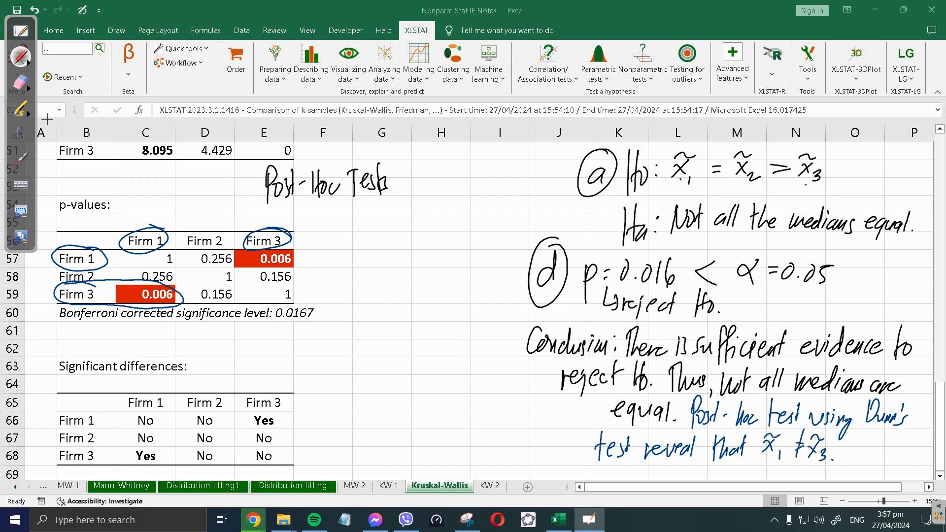
Examine the Dunn's groups, differences and p-values tables for the three firms again.
{"action": "left_click", "coordinate": [21, 133]}
{"action": "scroll", "coordinate": [267, 244], "scroll_direction": "up", "scroll_amount": 5}
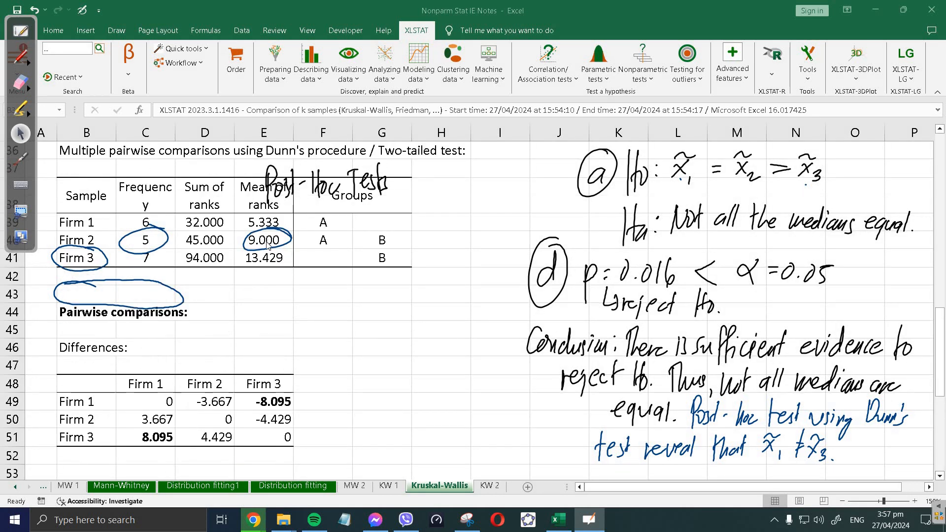
{"action": "scroll", "coordinate": [267, 245], "scroll_direction": "up", "scroll_amount": 1}
{"action": "scroll", "coordinate": [254, 251], "scroll_direction": "down", "scroll_amount": 4}
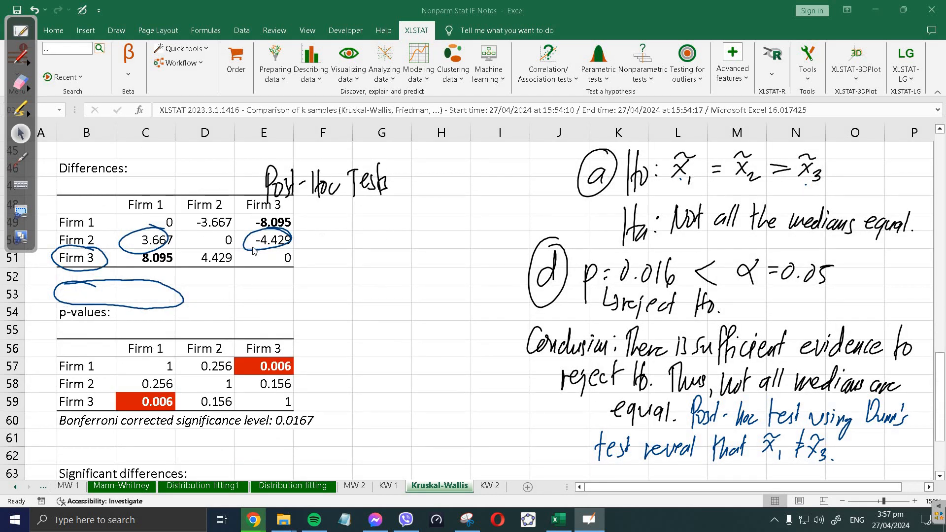
{"action": "scroll", "coordinate": [254, 252], "scroll_direction": "down", "scroll_amount": 2}
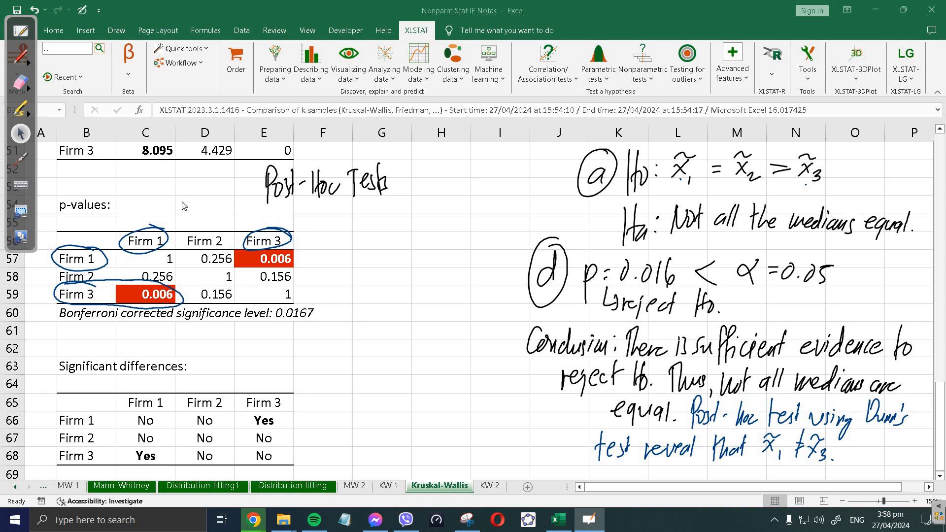
Switch back to the OpenBoard whiteboard and go to Kruskal-Wallis problem 2 on hospital infections.
{"action": "left_click", "coordinate": [20, 31]}
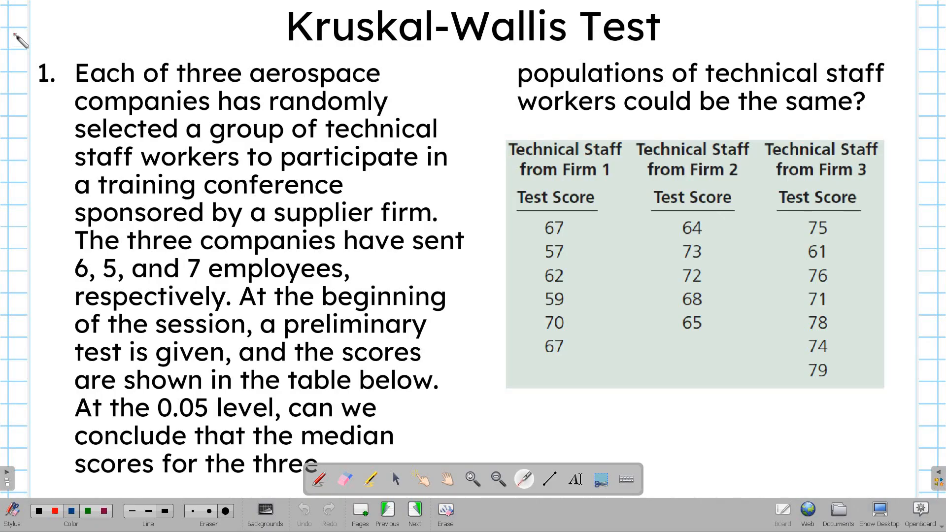
{"action": "key", "text": "Page_Down"}
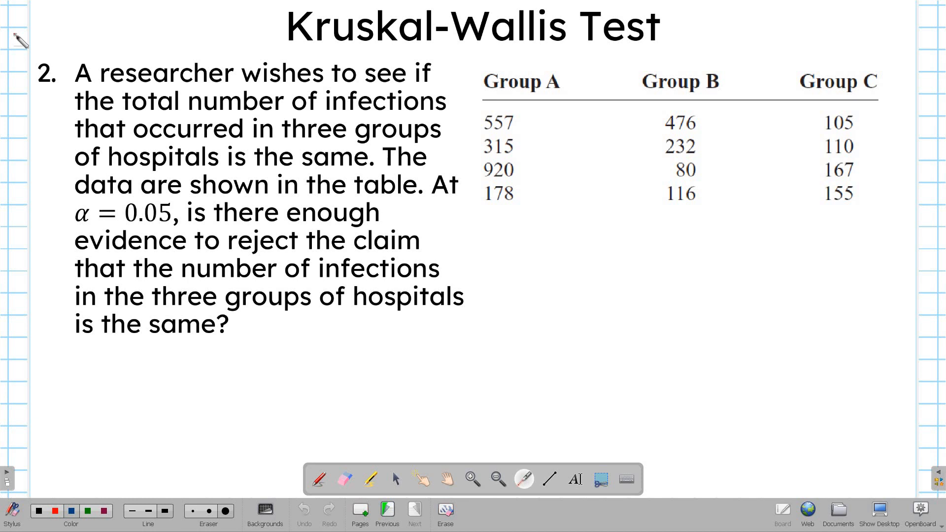
{"action": "left_click_drag", "start_coordinate": [527, 306], "coordinate": [559, 218]}
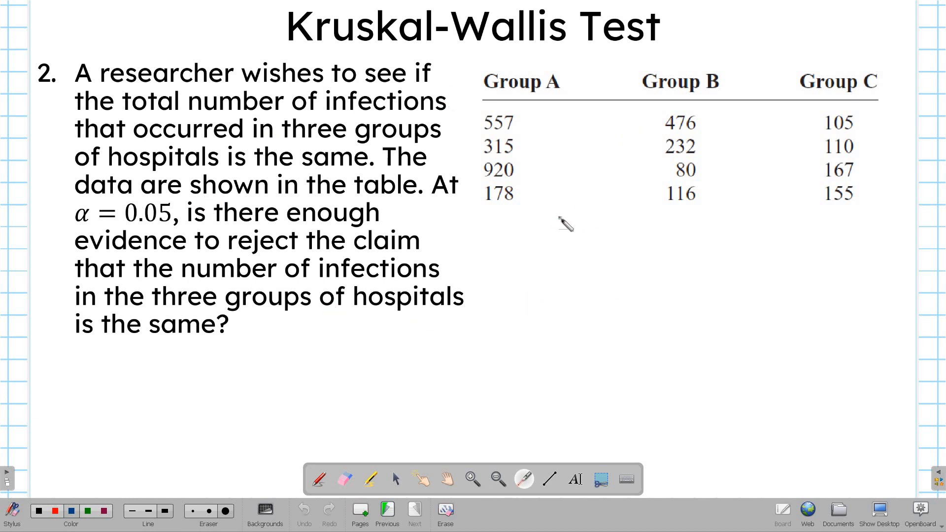